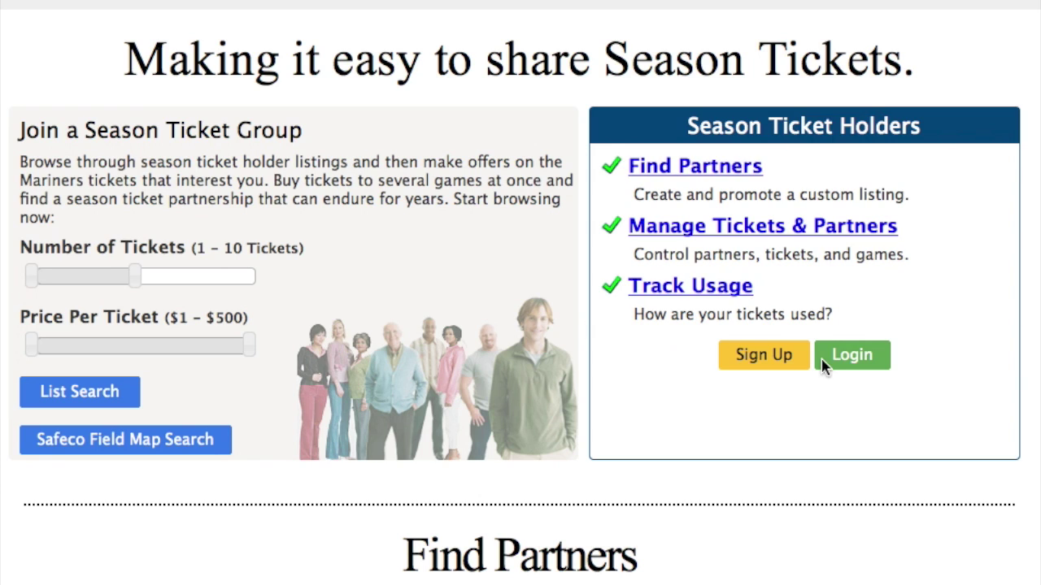
Sign in to SplitSpot using the saved email and password autofill.
{"action": "left_click", "coordinate": [854, 358]}
{"action": "left_click", "coordinate": [528, 151]}
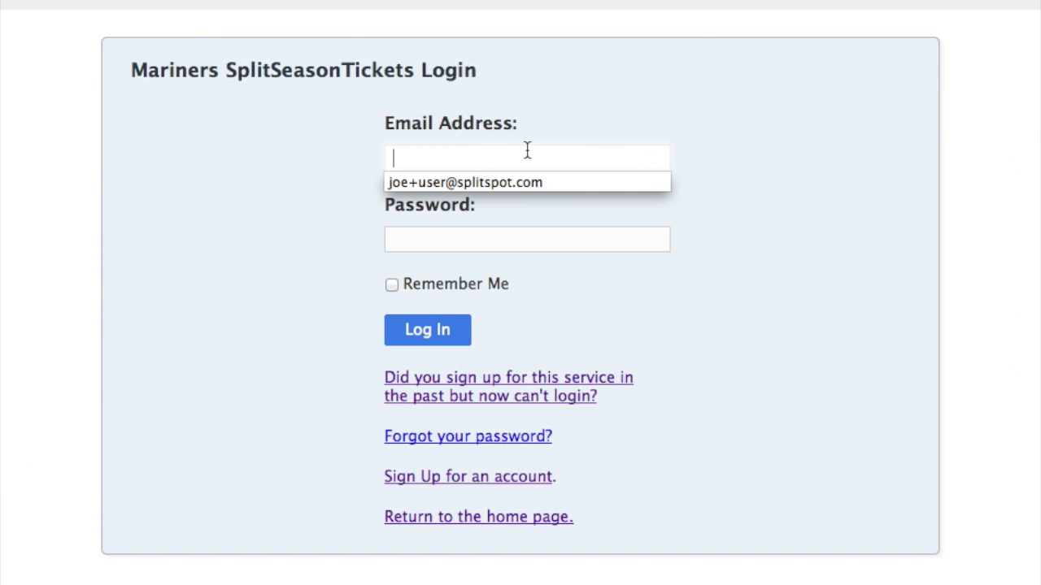
{"action": "left_click", "coordinate": [493, 182]}
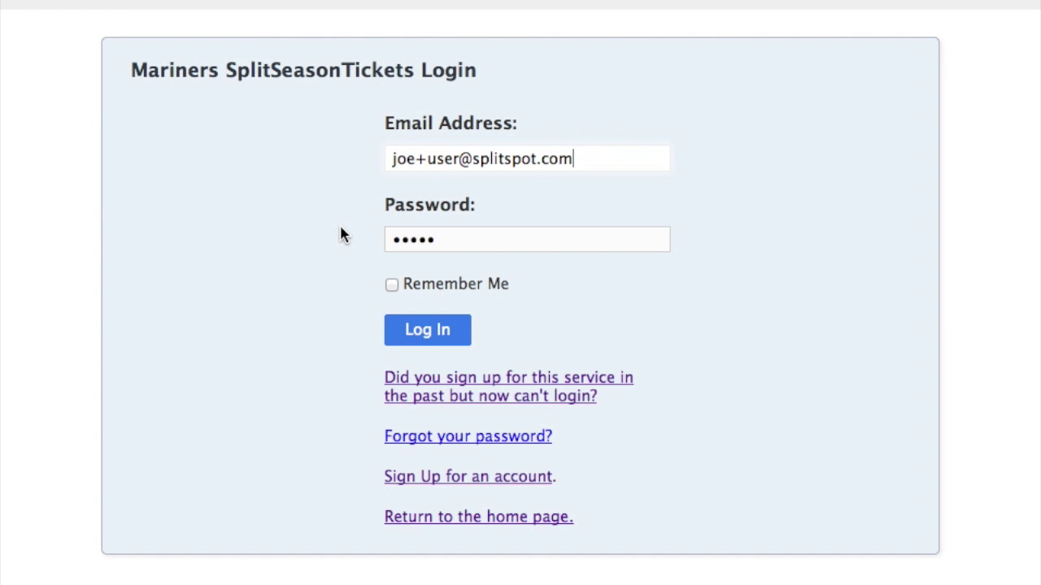
{"action": "left_click", "coordinate": [411, 339]}
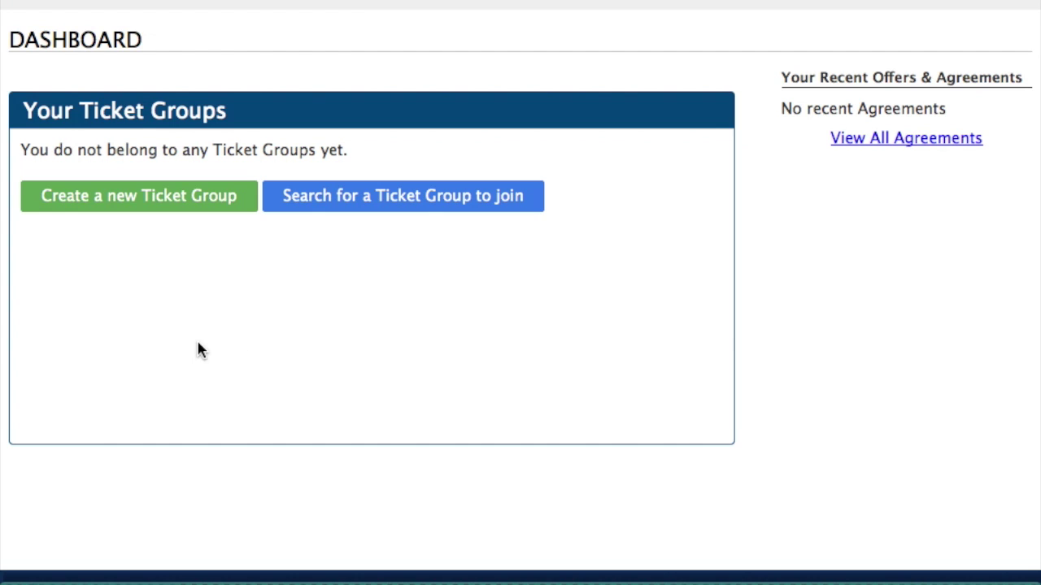
{"action": "left_click", "coordinate": [112, 203]}
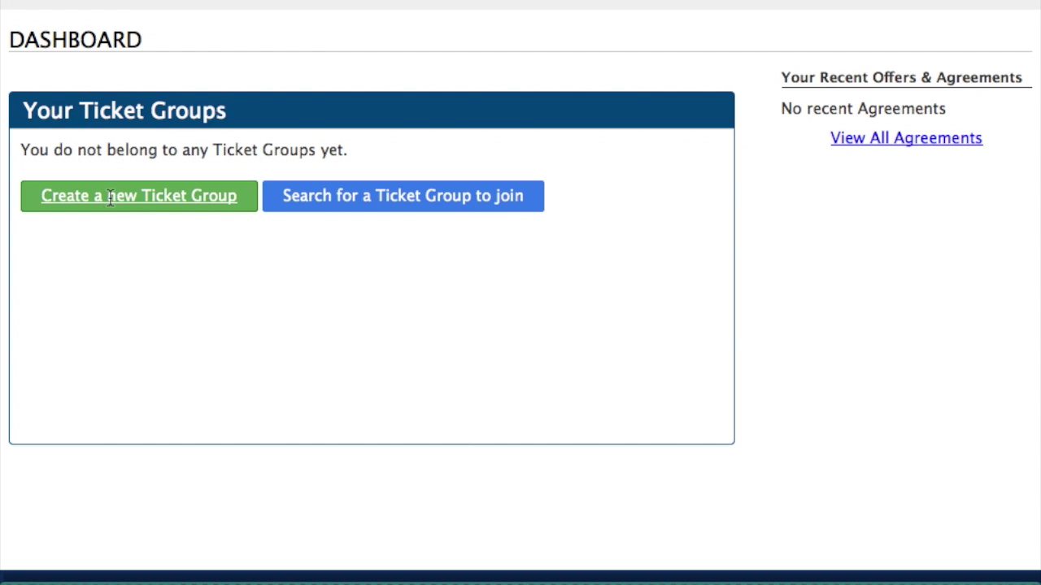
Create a new ticket group named 'Bleacher Buddies'.
{"action": "left_click", "coordinate": [431, 313]}
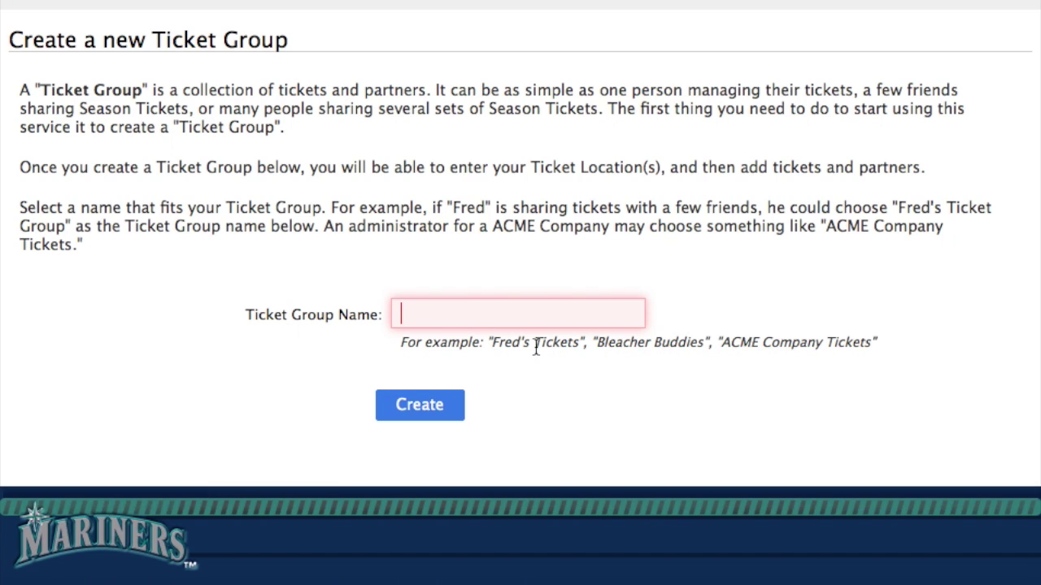
{"action": "left_click", "coordinate": [561, 319]}
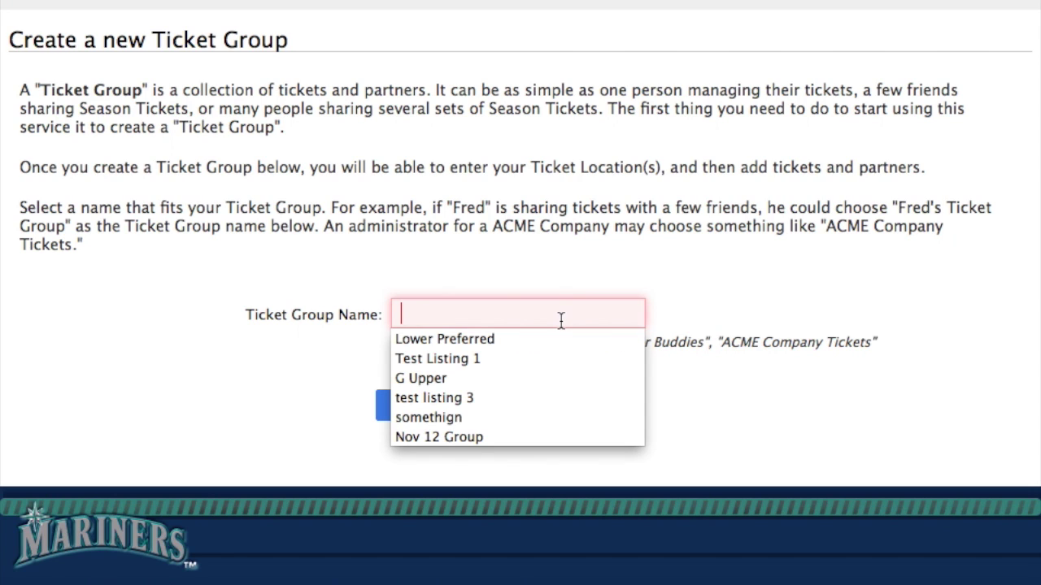
{"action": "type", "text": "Bleacher "}
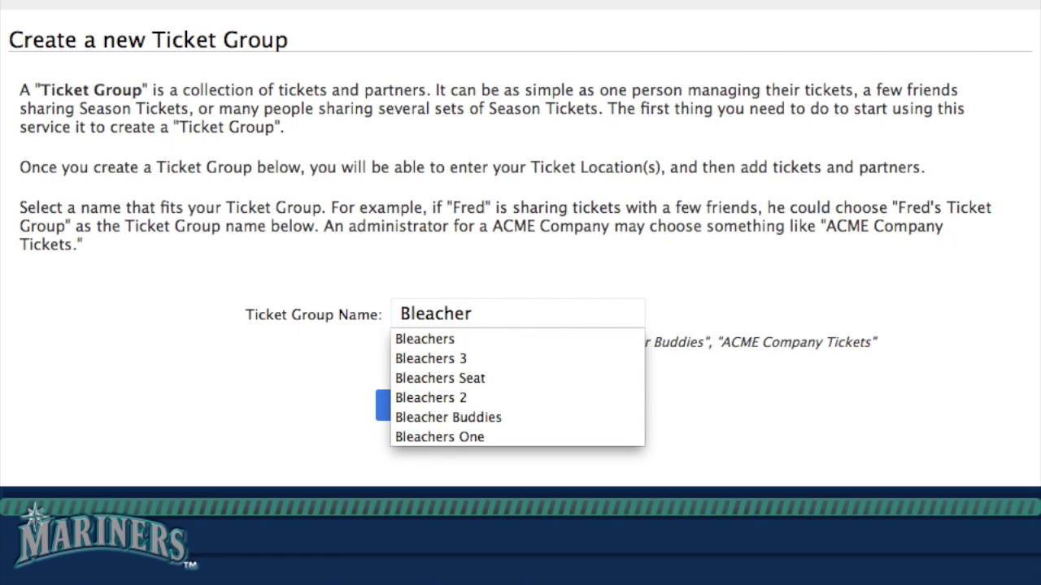
{"action": "type", "text": "Buddies"}
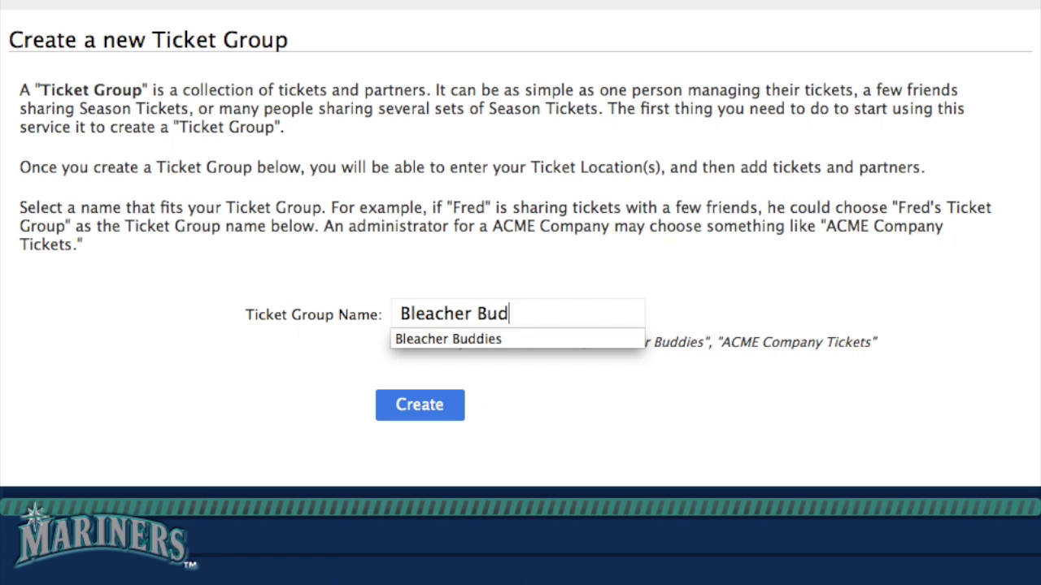
{"action": "left_click", "coordinate": [422, 283]}
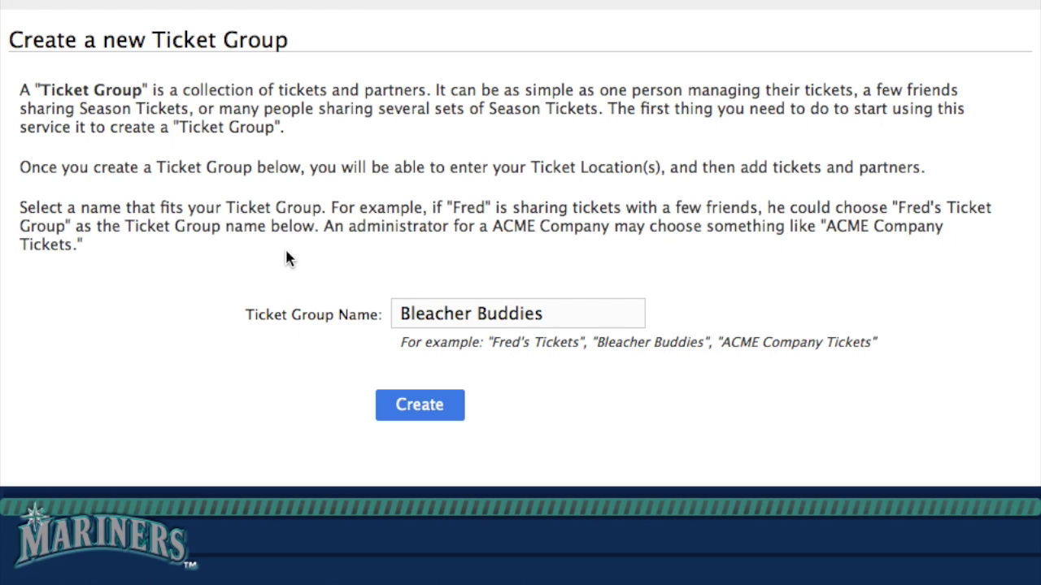
{"action": "left_click", "coordinate": [437, 411]}
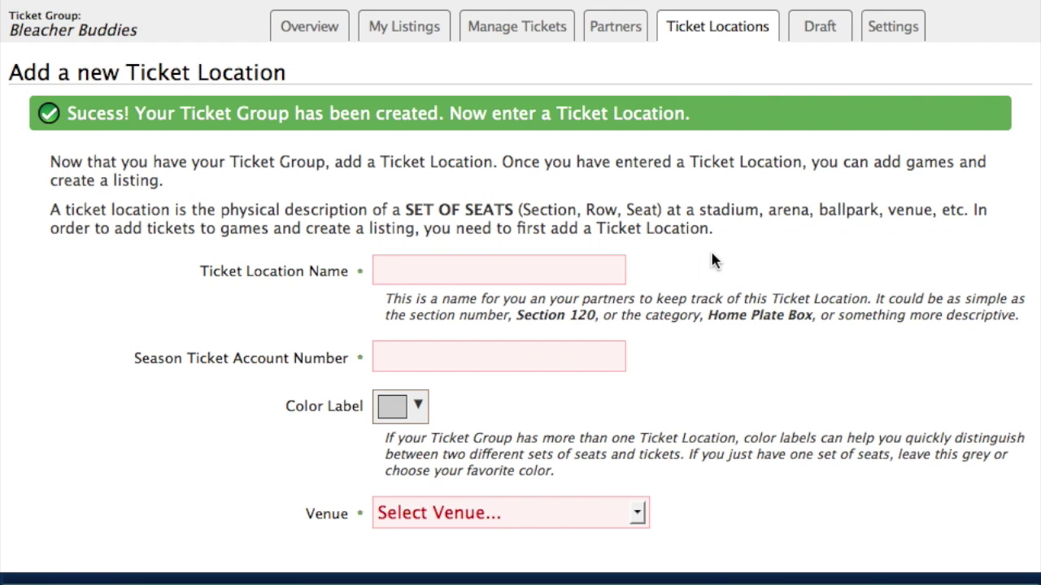
Name the ticket location 'Bleachers', enter the season ticket account number, and choose a red colour label.
{"action": "left_click", "coordinate": [393, 269]}
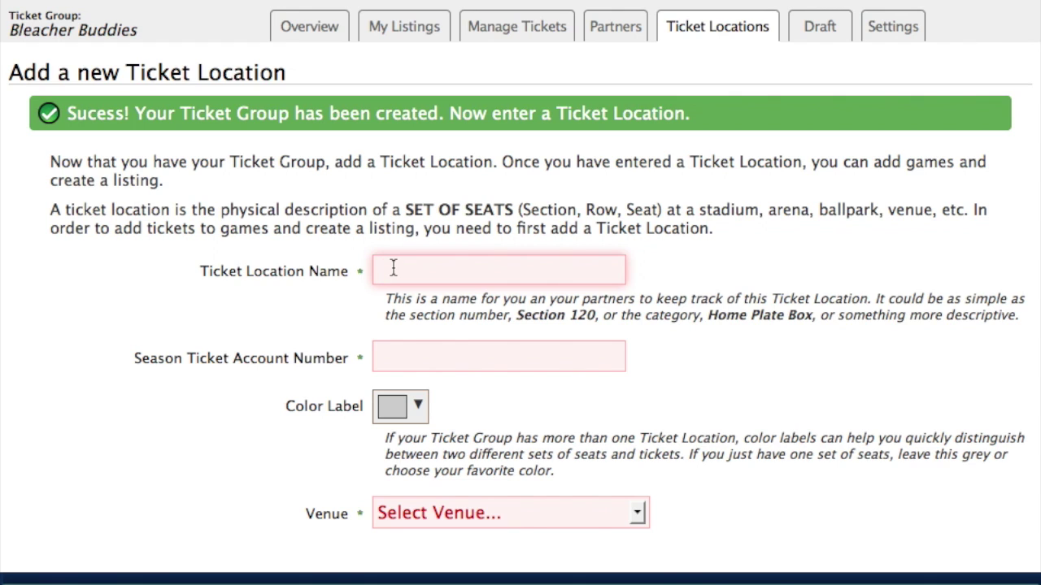
{"action": "type", "text": "Bleachers"}
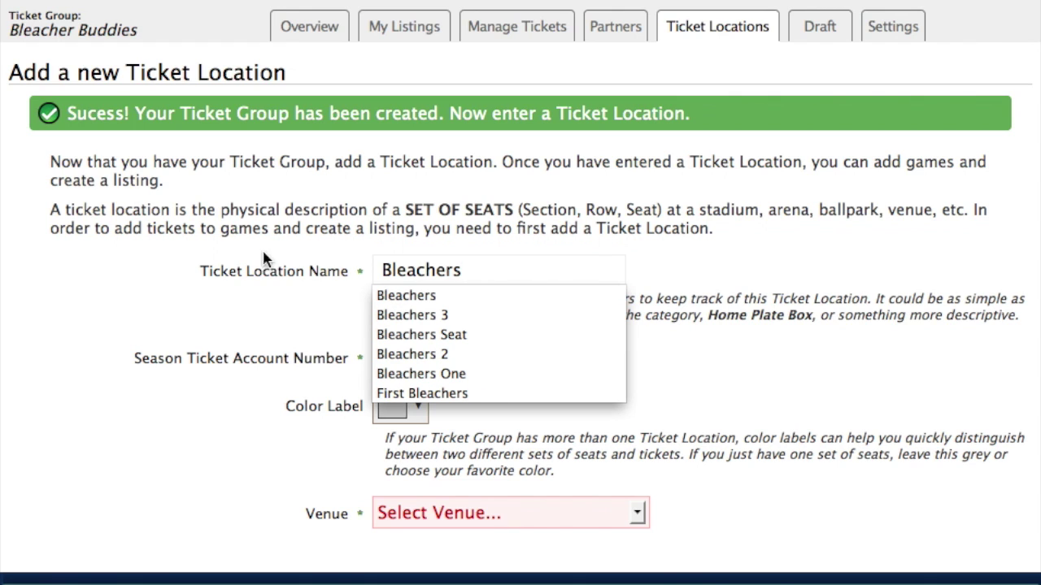
{"action": "key", "text": "Escape"}
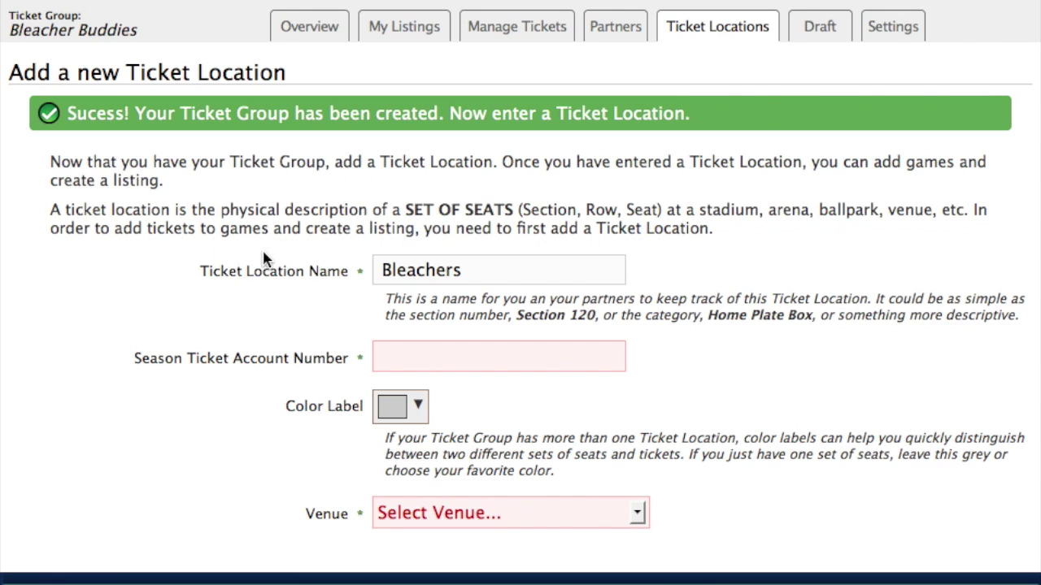
{"action": "left_click", "coordinate": [421, 358]}
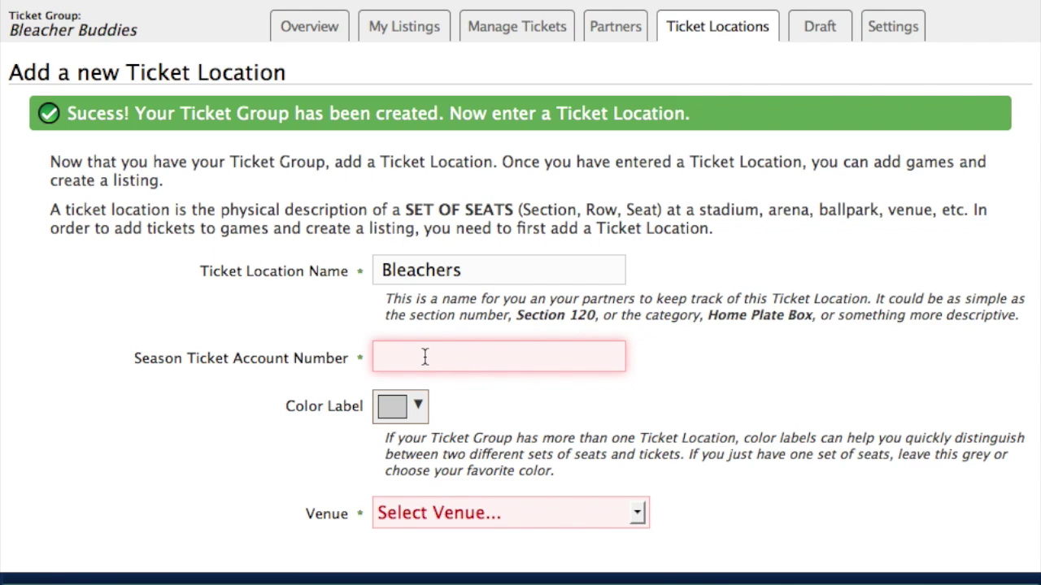
{"action": "type", "text": "123456"}
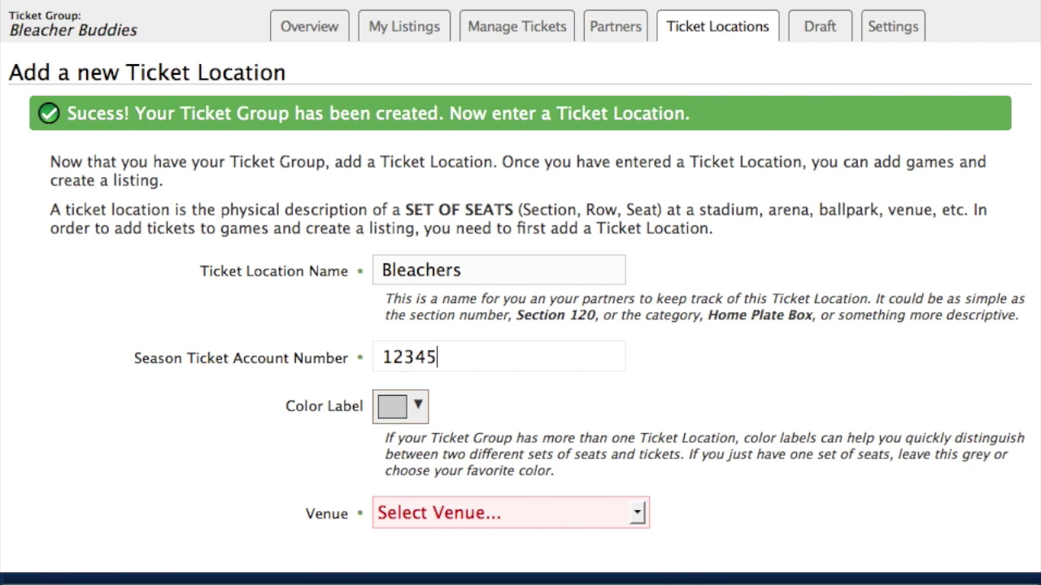
{"action": "left_click", "coordinate": [417, 408]}
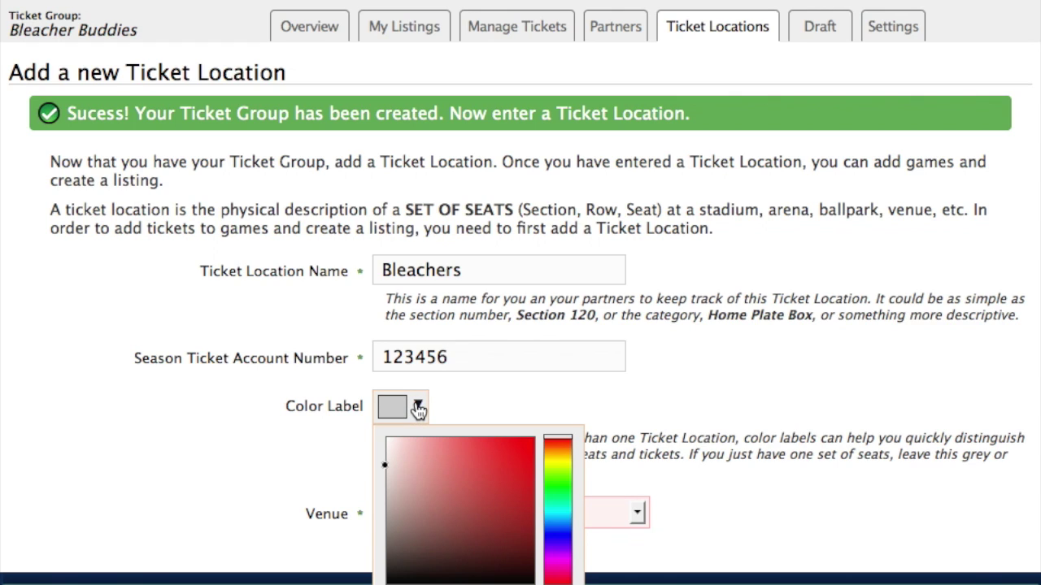
{"action": "left_click", "coordinate": [524, 453]}
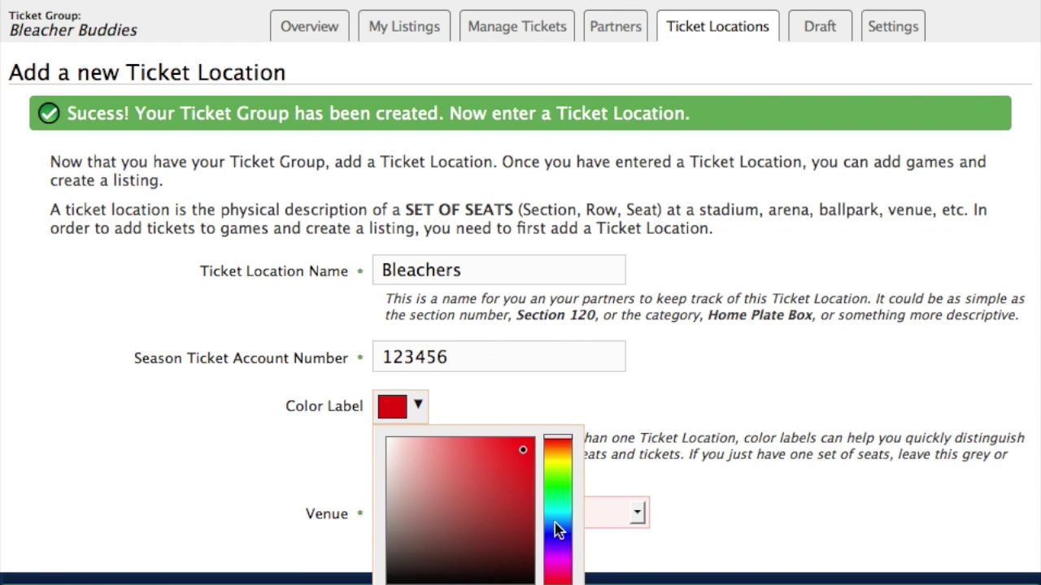
{"action": "left_click", "coordinate": [658, 429]}
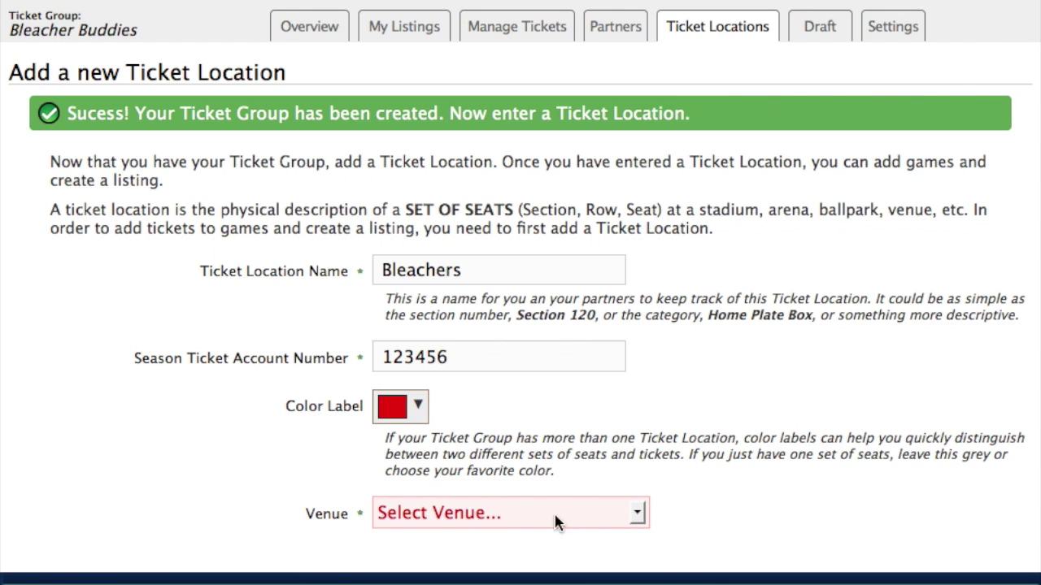
Set the venue to Safeco Field, Seattle Mariners with 2 seats per game.
{"action": "left_click", "coordinate": [637, 514]}
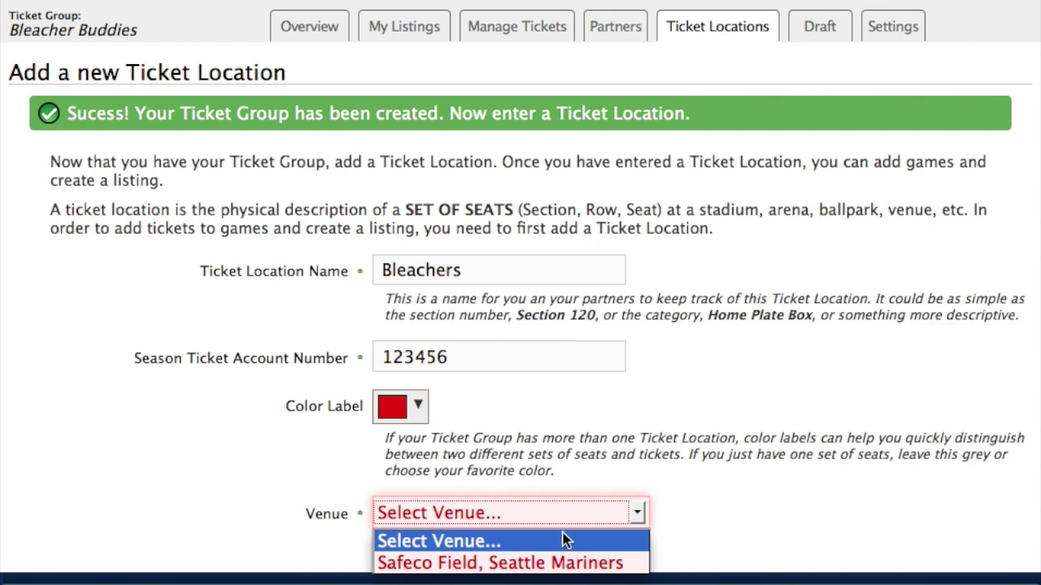
{"action": "left_click", "coordinate": [557, 562]}
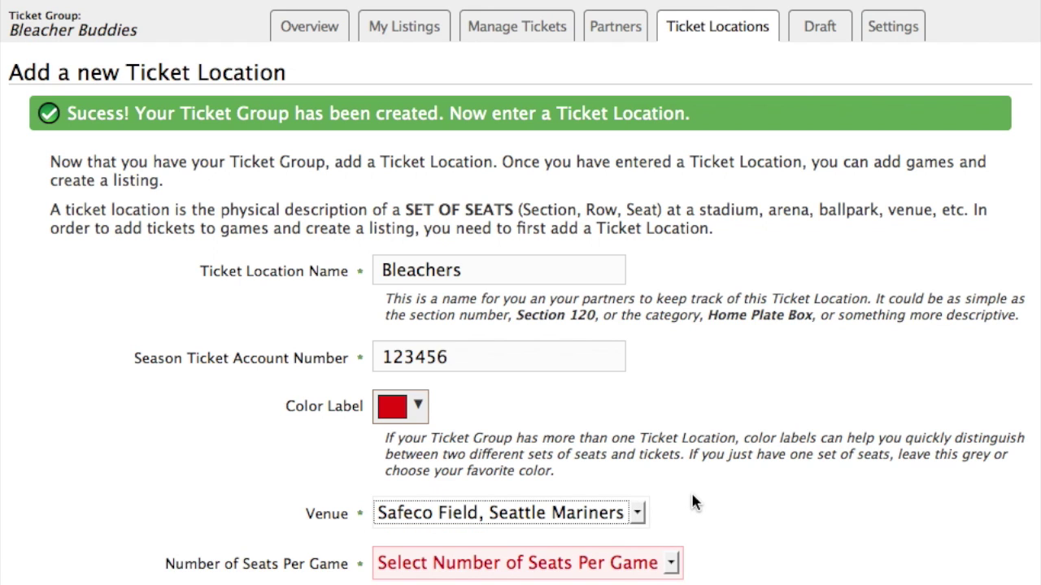
{"action": "scroll", "coordinate": [707, 494], "scroll_direction": "down", "scroll_amount": 2}
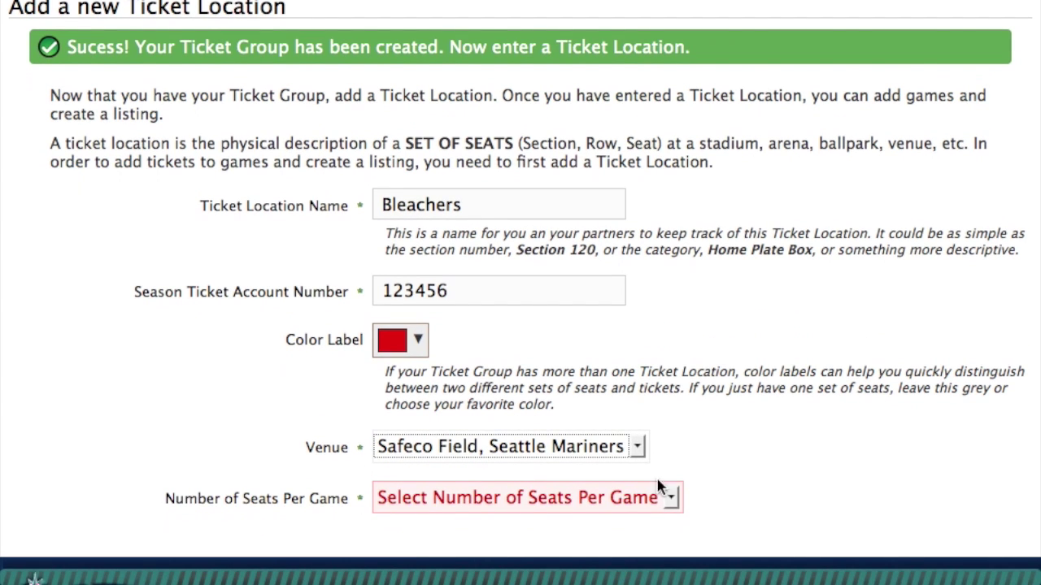
{"action": "left_click", "coordinate": [460, 506]}
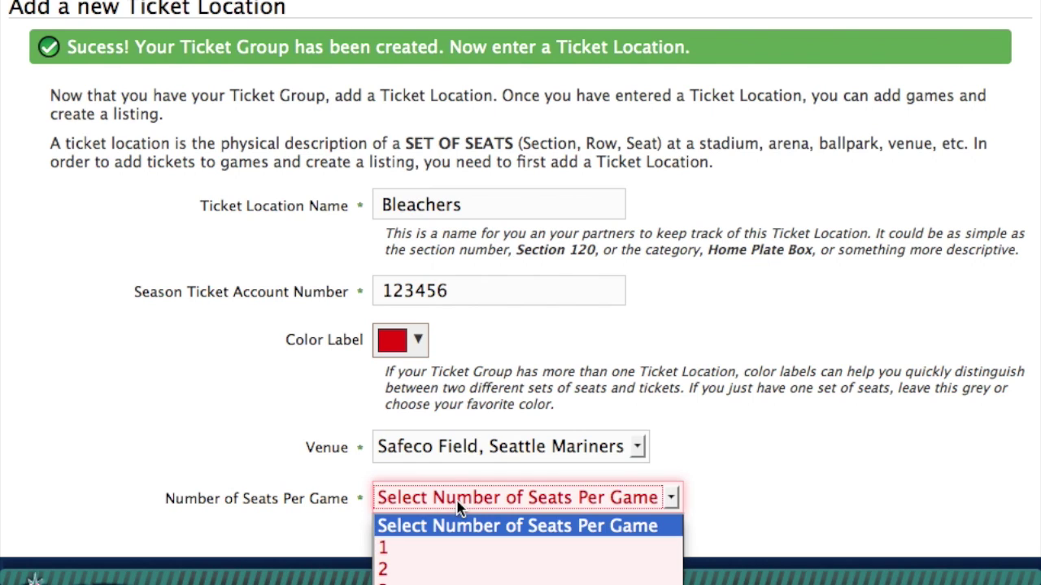
{"action": "left_click", "coordinate": [458, 506]}
{"action": "left_click", "coordinate": [458, 506]}
{"action": "left_click", "coordinate": [424, 572]}
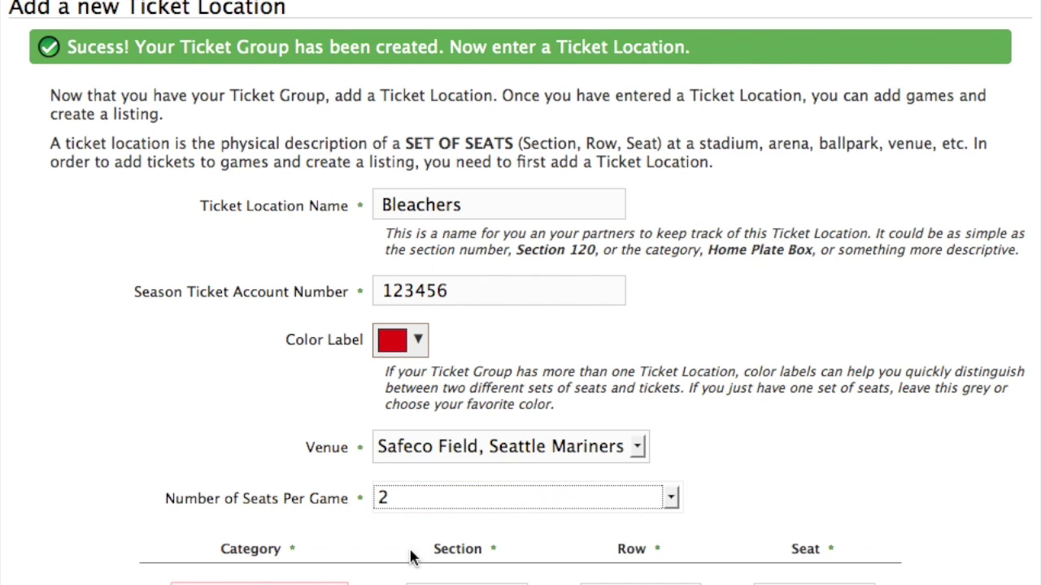
Save the Bleachers location as Left Field Bleachers, section 125, row JJ, seats 7 and 8.
{"action": "scroll", "coordinate": [376, 472], "scroll_direction": "down", "scroll_amount": 5}
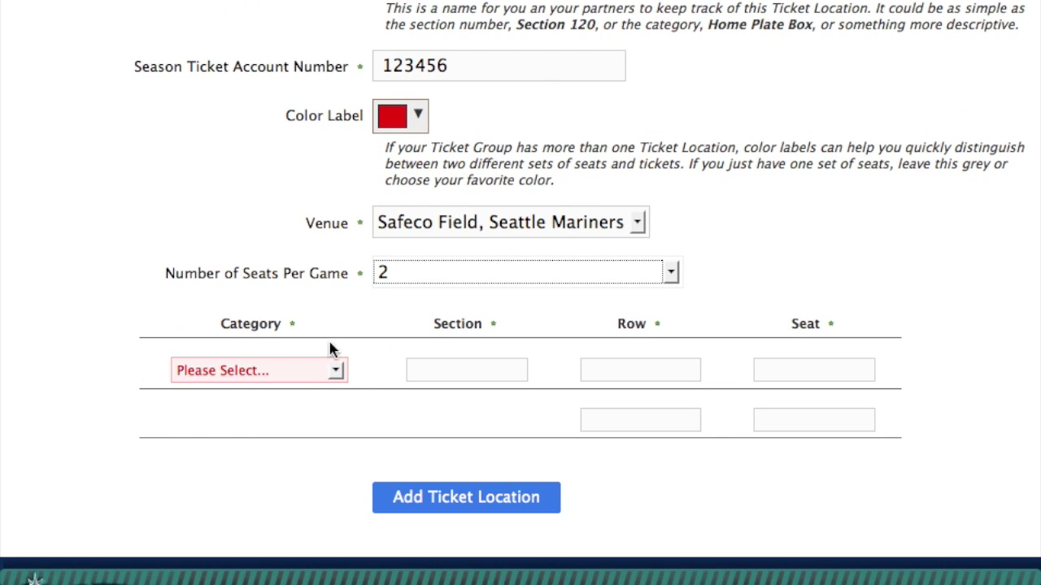
{"action": "left_click", "coordinate": [279, 371]}
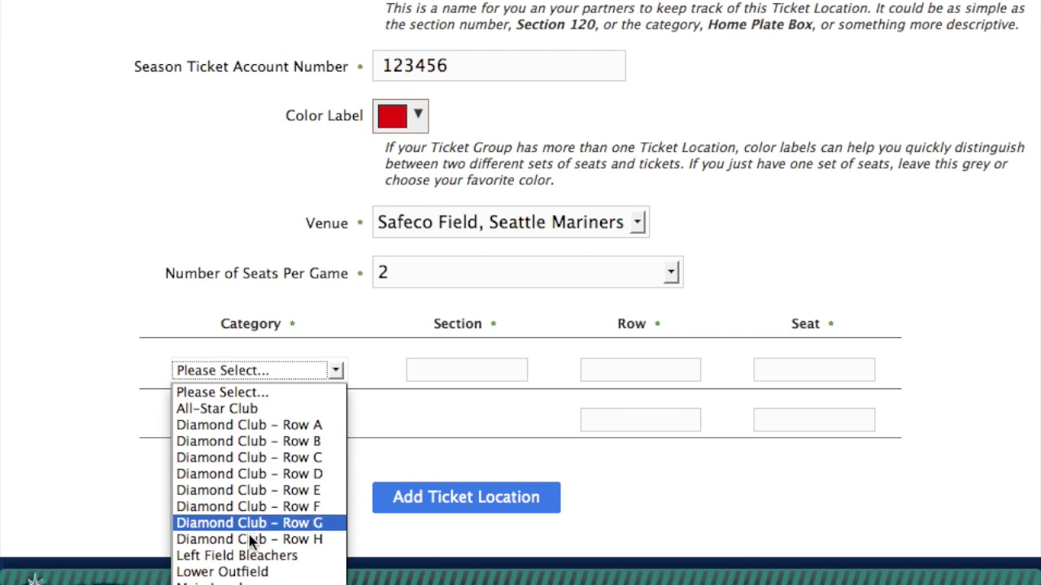
{"action": "left_click", "coordinate": [250, 556]}
{"action": "left_click", "coordinate": [434, 369]}
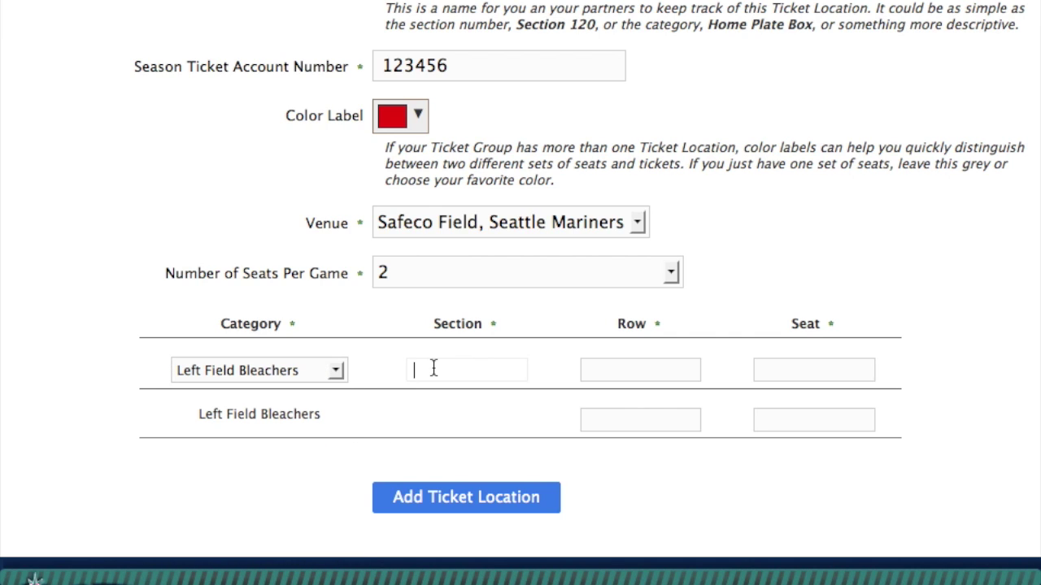
{"action": "type", "text": "125"}
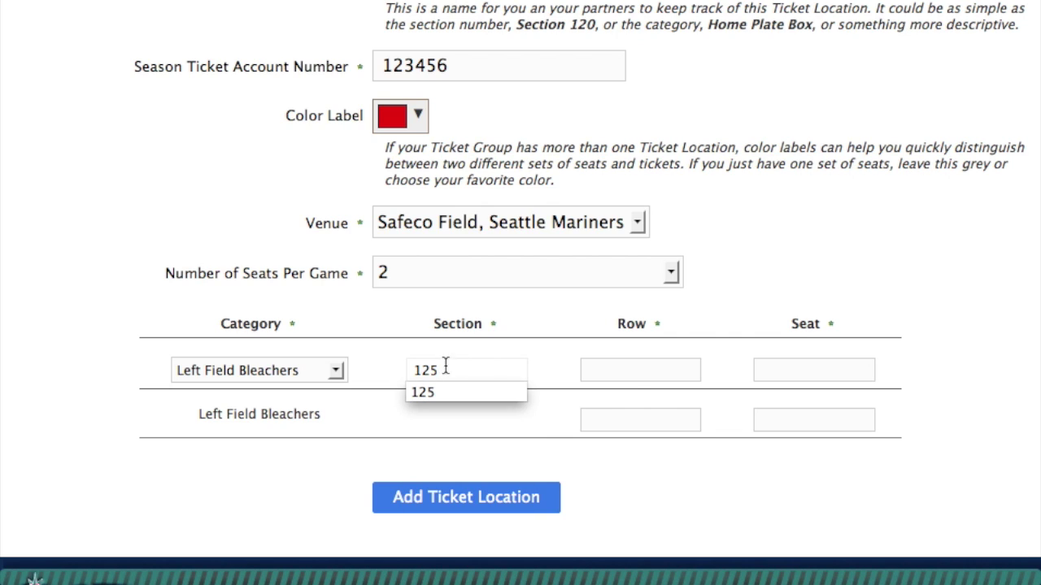
{"action": "left_click", "coordinate": [633, 370]}
{"action": "type", "text": "JJ"}
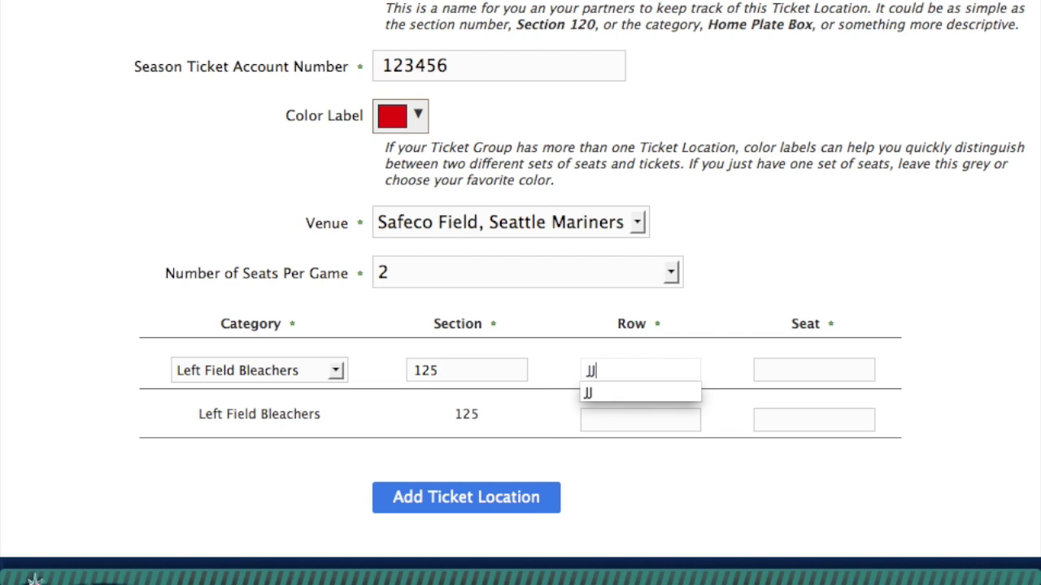
{"action": "key", "text": "Tab"}
{"action": "type", "text": "7"}
{"action": "key", "text": "Tab"}
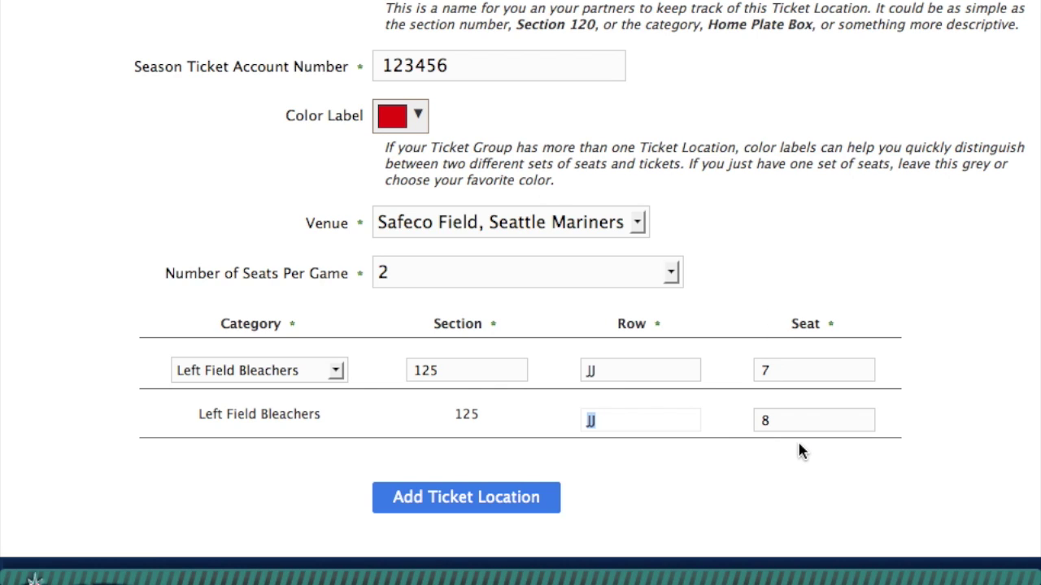
{"action": "left_click", "coordinate": [456, 504]}
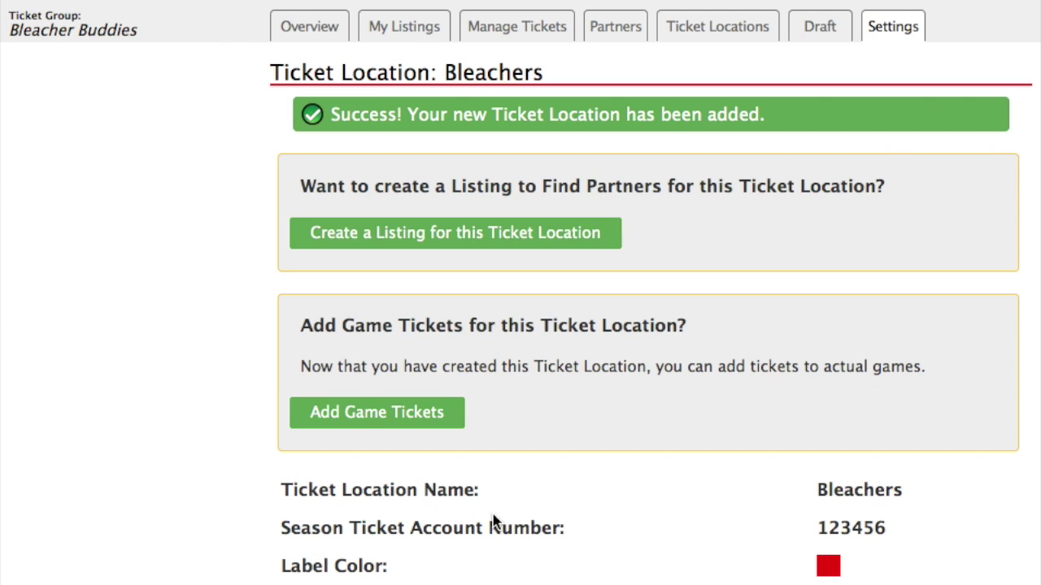
Choose the Section 125 Left Field Bleachers location and the Full Season 2014 plan for game tickets.
{"action": "left_click", "coordinate": [361, 420]}
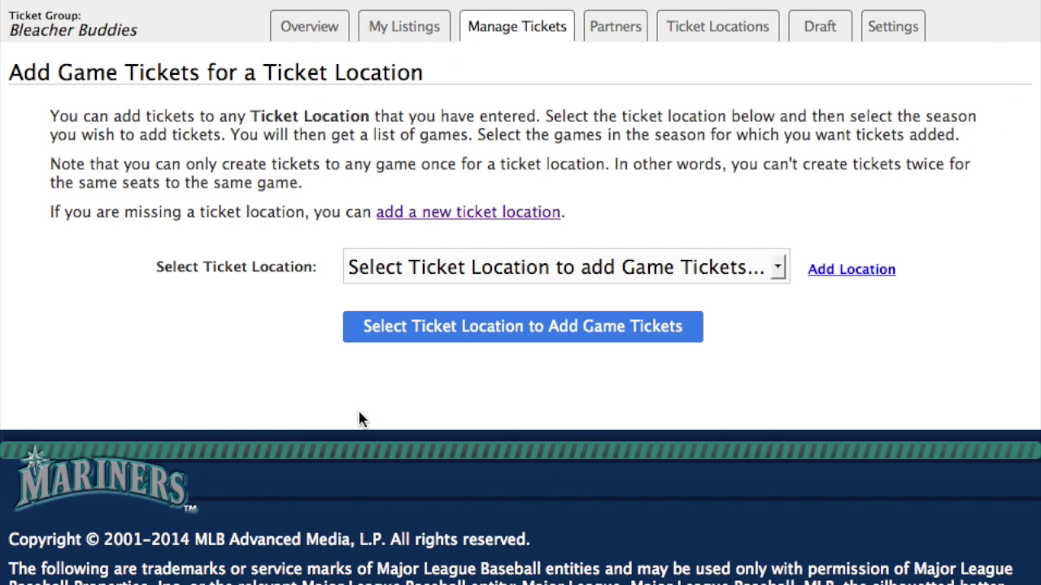
{"action": "left_click", "coordinate": [639, 272]}
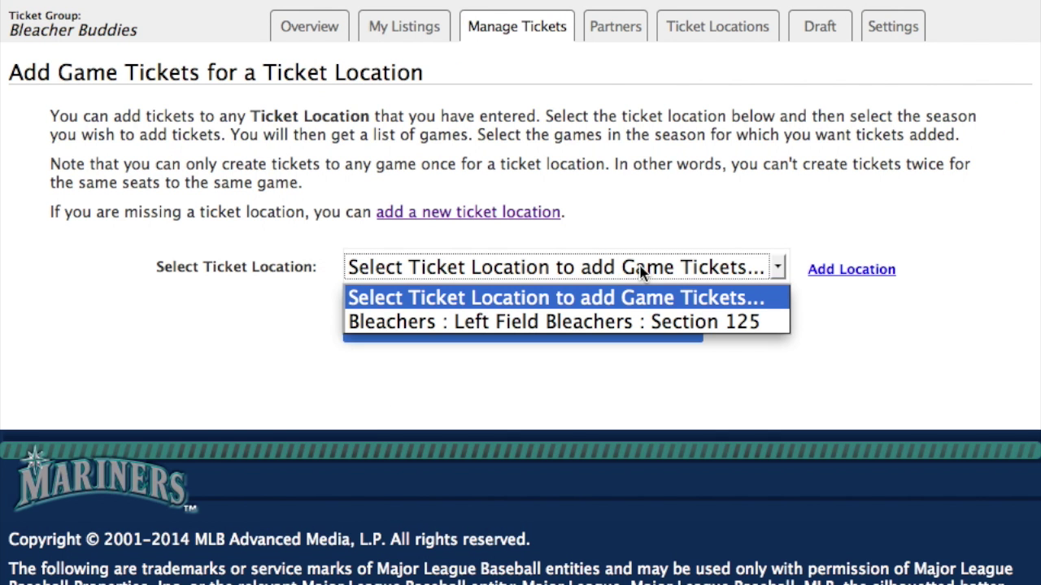
{"action": "left_click", "coordinate": [602, 322]}
{"action": "left_click", "coordinate": [475, 336]}
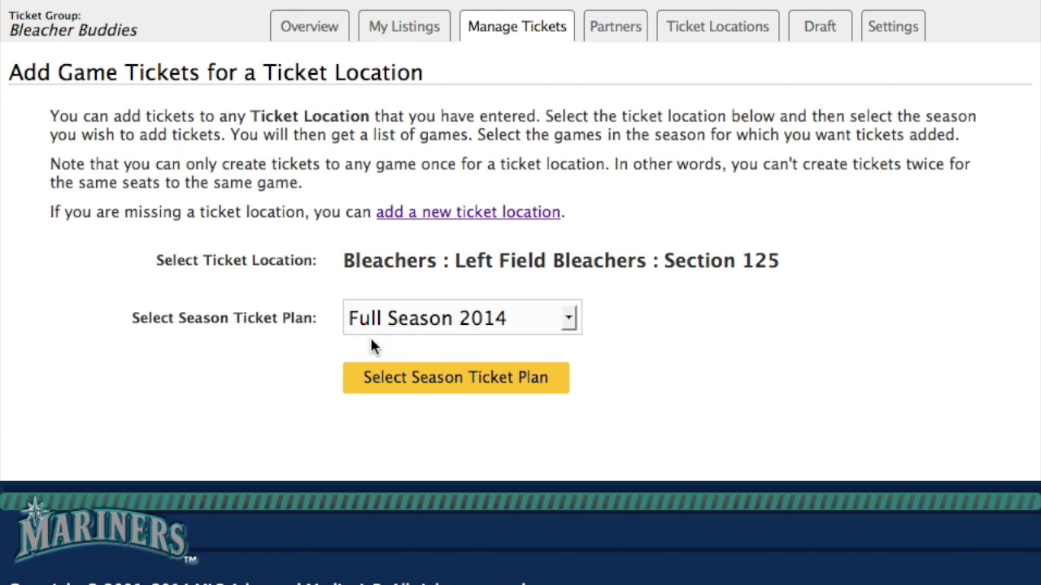
{"action": "left_click", "coordinate": [568, 324]}
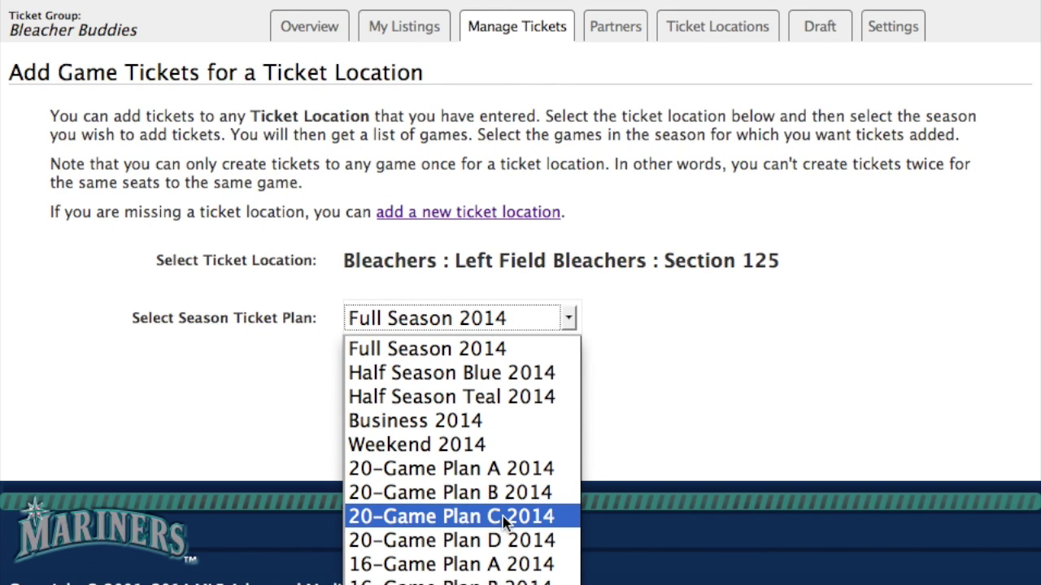
{"action": "left_click", "coordinate": [437, 350]}
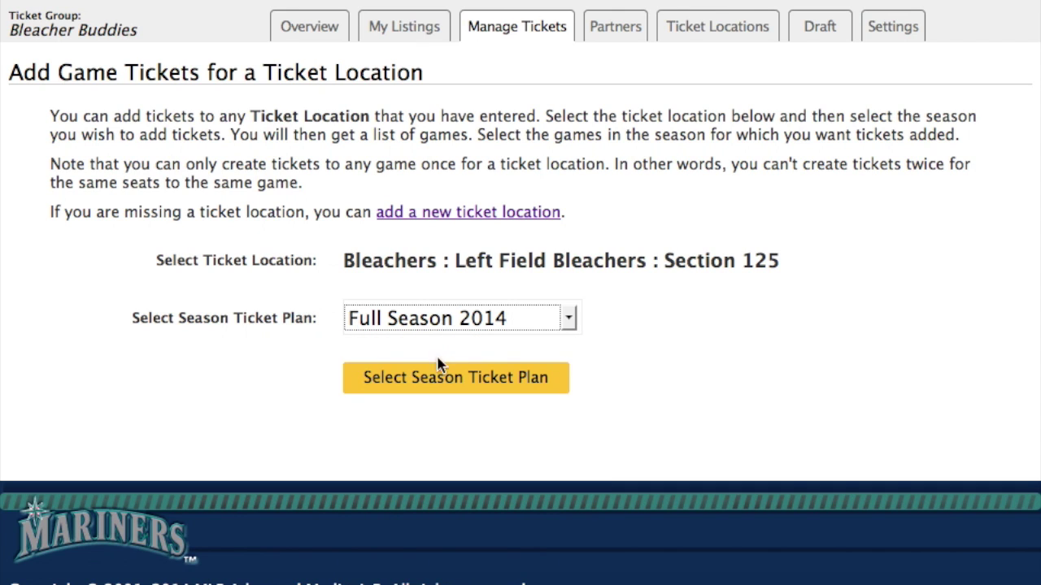
{"action": "left_click", "coordinate": [437, 384]}
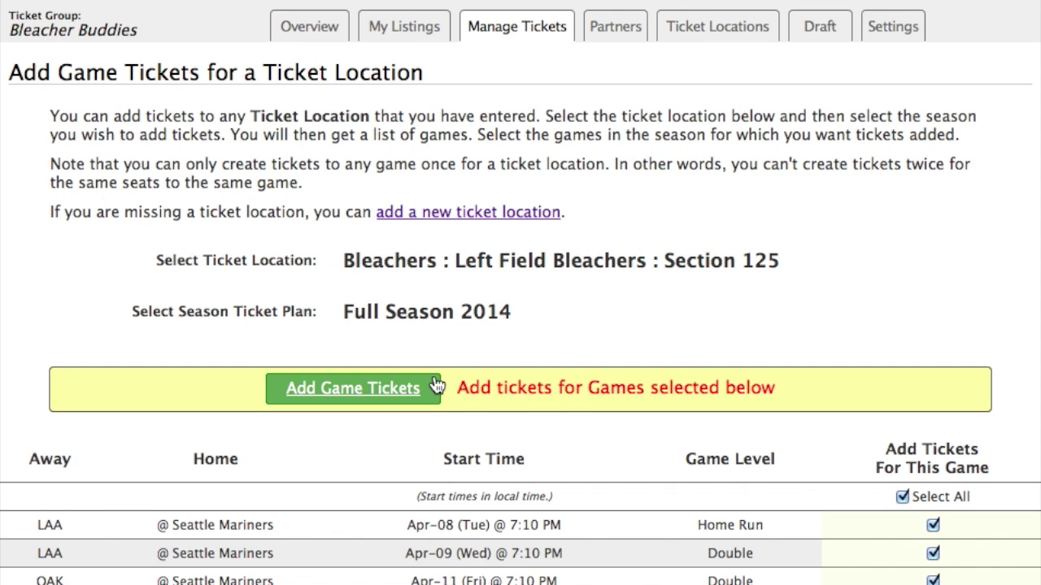
Review the checked Full Season 2014 games and add tickets for all of them.
{"action": "scroll", "coordinate": [605, 474], "scroll_direction": "down", "scroll_amount": 3}
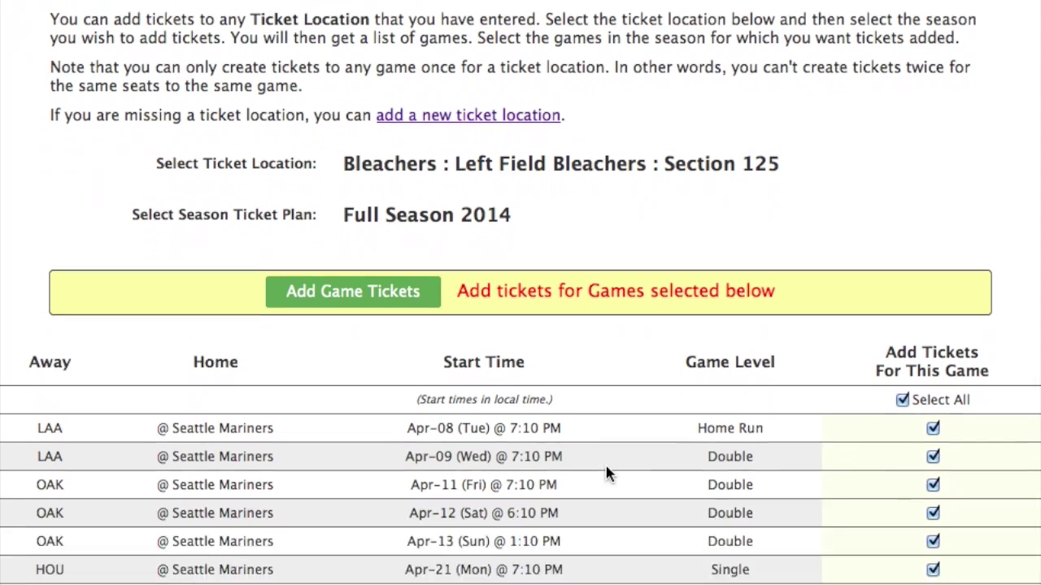
{"action": "scroll", "coordinate": [607, 473], "scroll_direction": "down", "scroll_amount": 7}
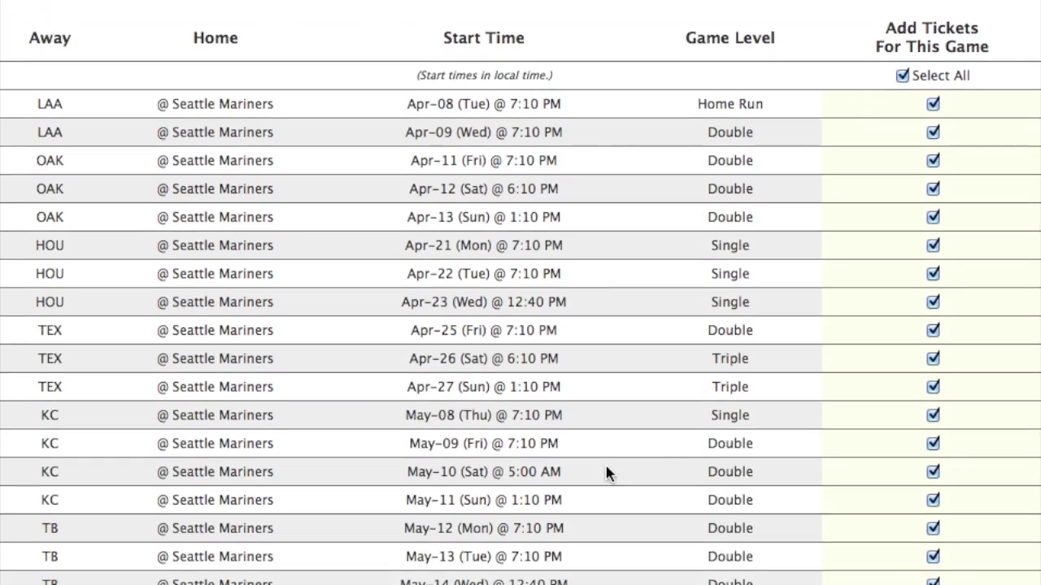
{"action": "scroll", "coordinate": [606, 474], "scroll_direction": "down", "scroll_amount": 10}
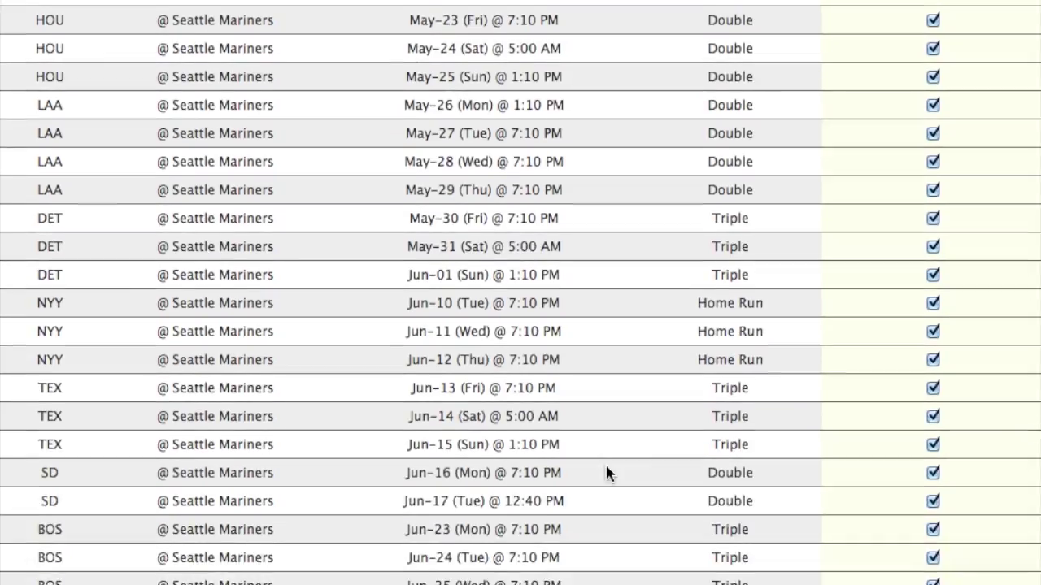
{"action": "scroll", "coordinate": [607, 473], "scroll_direction": "down", "scroll_amount": 15}
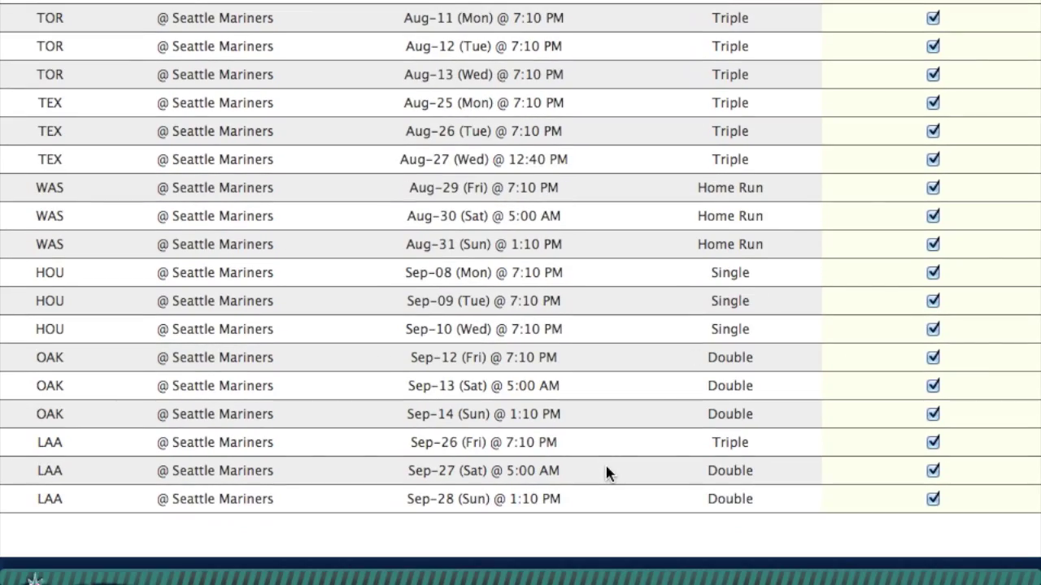
{"action": "scroll", "coordinate": [606, 473], "scroll_direction": "up", "scroll_amount": 12}
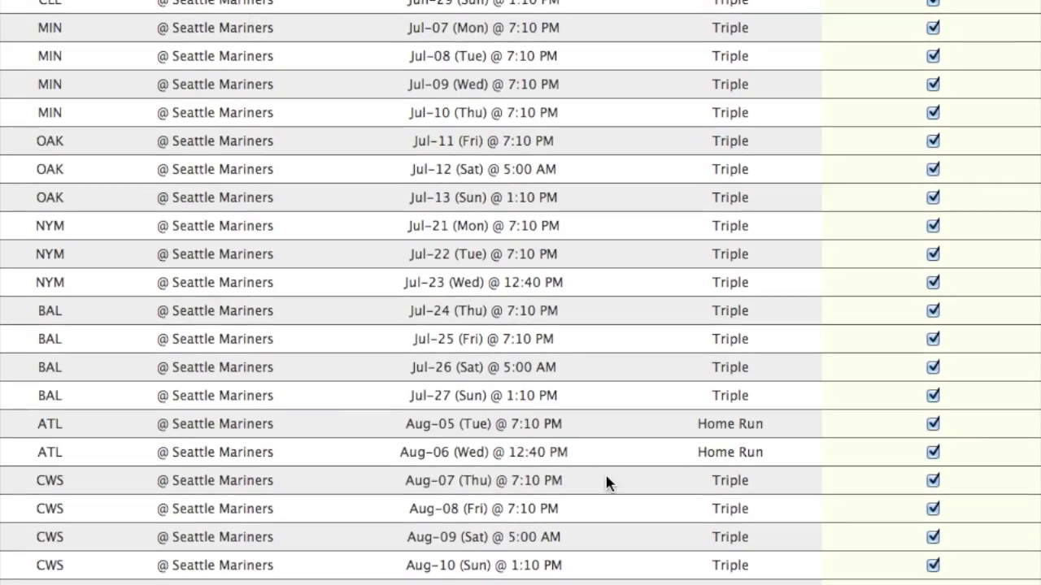
{"action": "scroll", "coordinate": [606, 478], "scroll_direction": "up", "scroll_amount": 10}
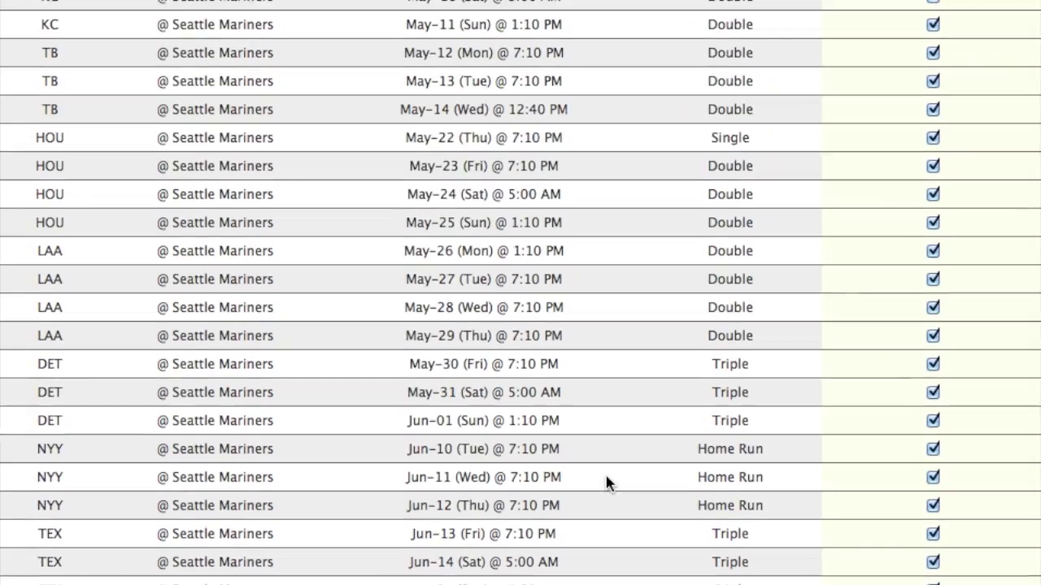
{"action": "scroll", "coordinate": [606, 483], "scroll_direction": "up", "scroll_amount": 7}
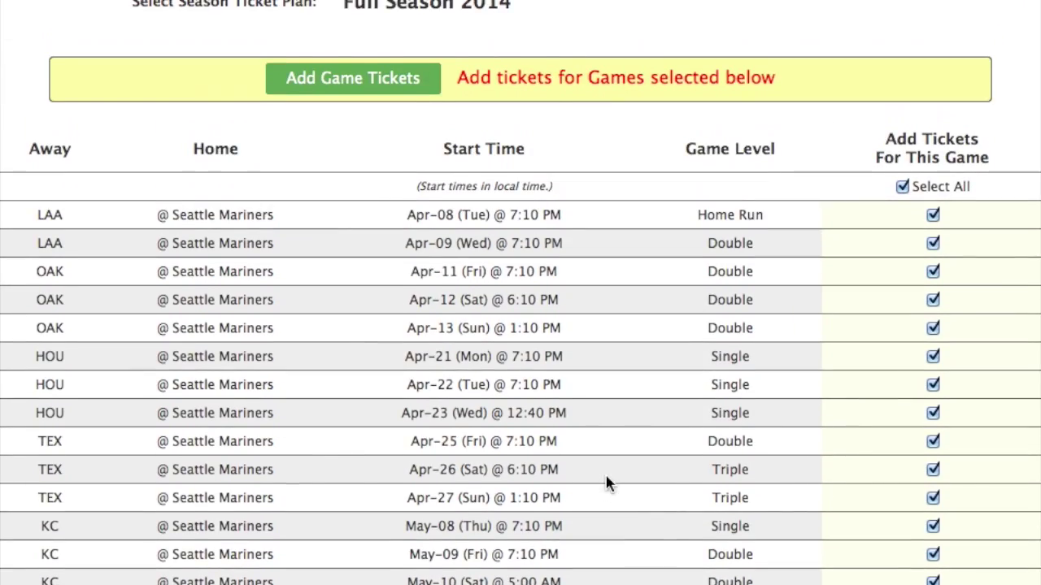
{"action": "scroll", "coordinate": [606, 478], "scroll_direction": "up", "scroll_amount": 1}
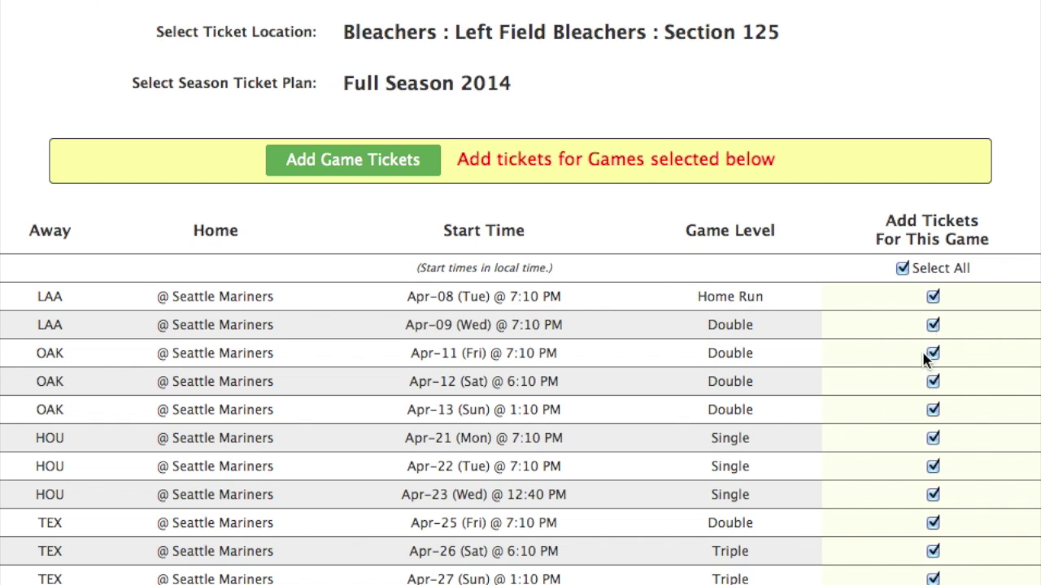
{"action": "left_click", "coordinate": [360, 165]}
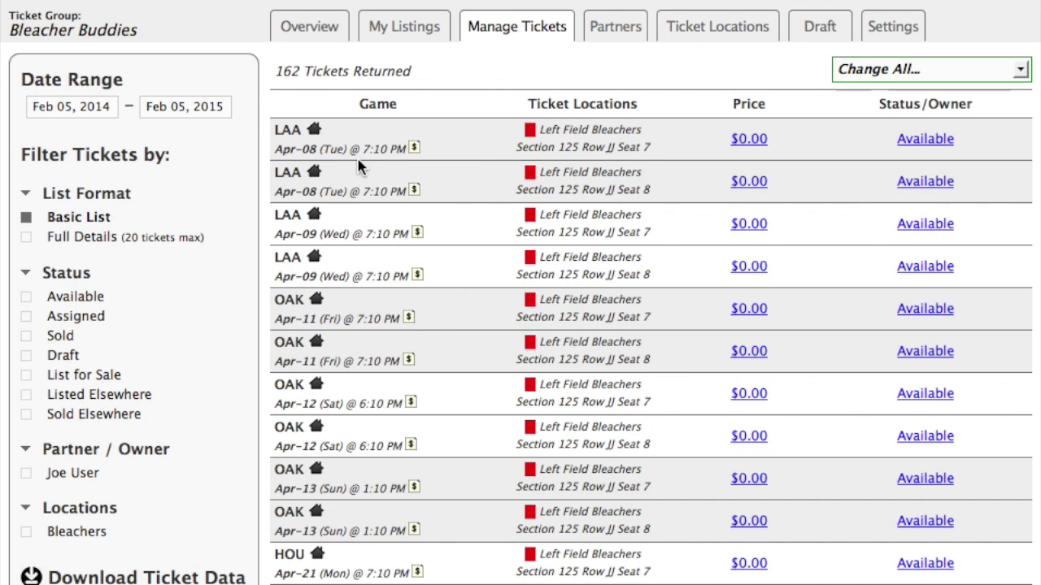
{"action": "mouse_move", "coordinate": [468, 27]}
{"action": "scroll", "coordinate": [150, 335], "scroll_direction": "down", "scroll_amount": 2}
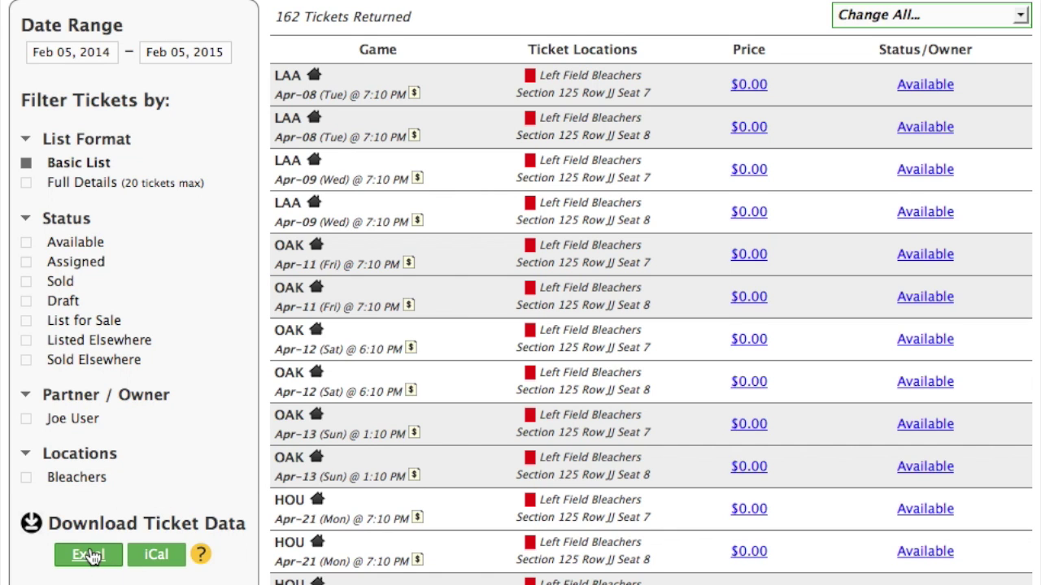
{"action": "scroll", "coordinate": [450, 321], "scroll_direction": "up", "scroll_amount": 2}
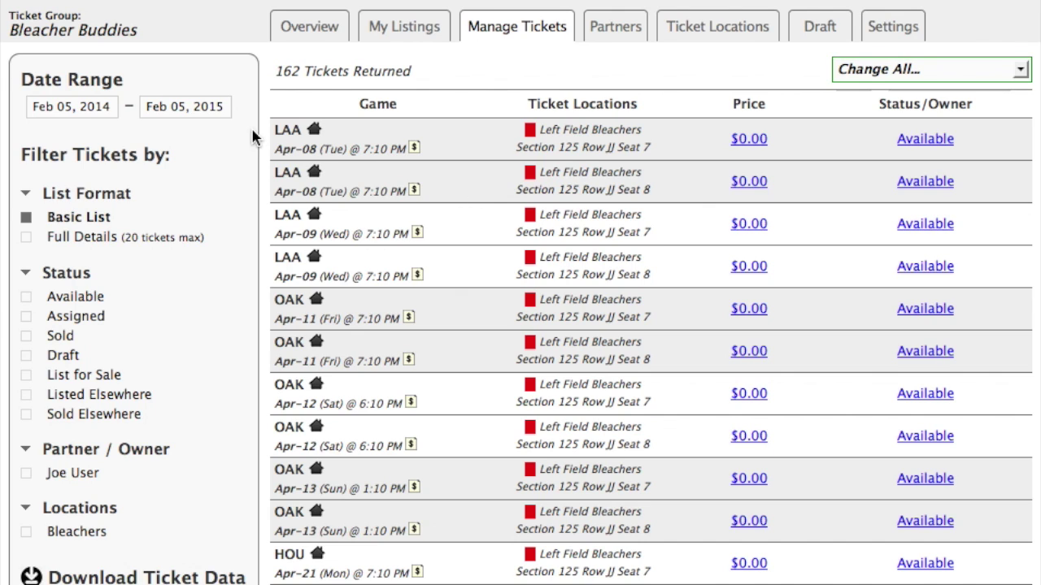
{"action": "mouse_move", "coordinate": [623, 30]}
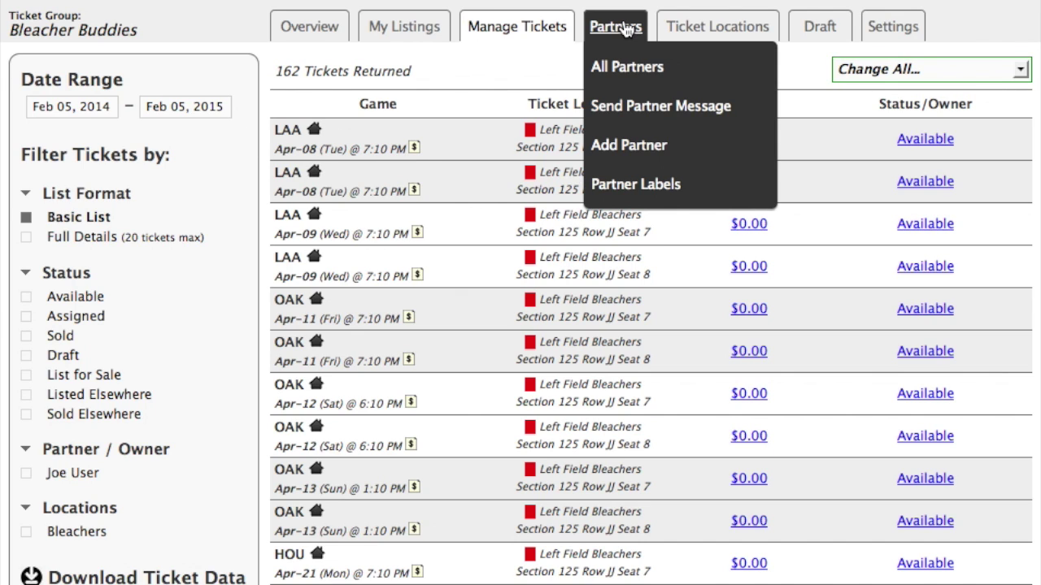
Add the first partner to Bleacher Buddies with their e-mail, first name and last name.
{"action": "left_click", "coordinate": [623, 70]}
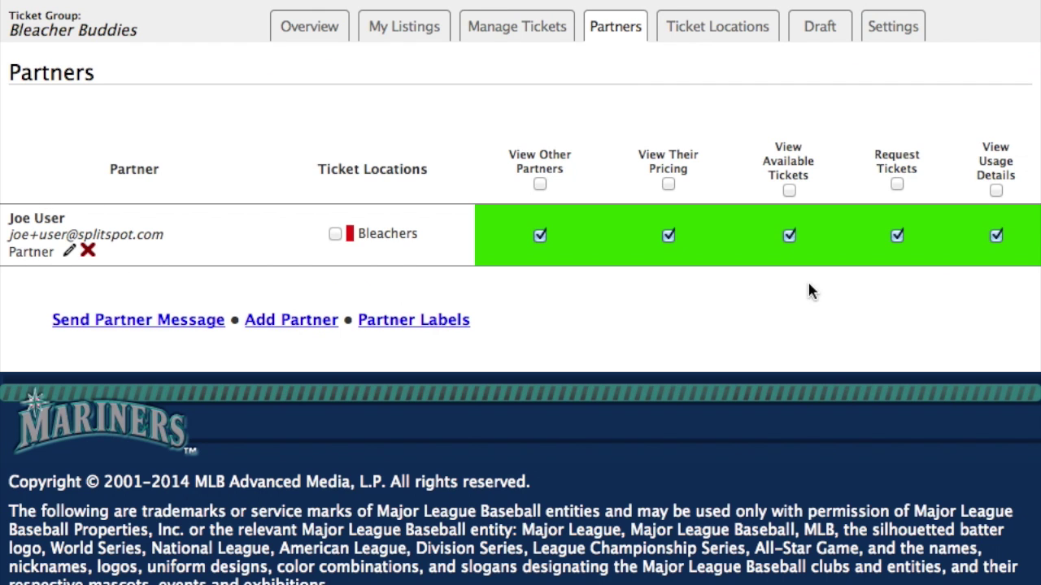
{"action": "left_click", "coordinate": [282, 322]}
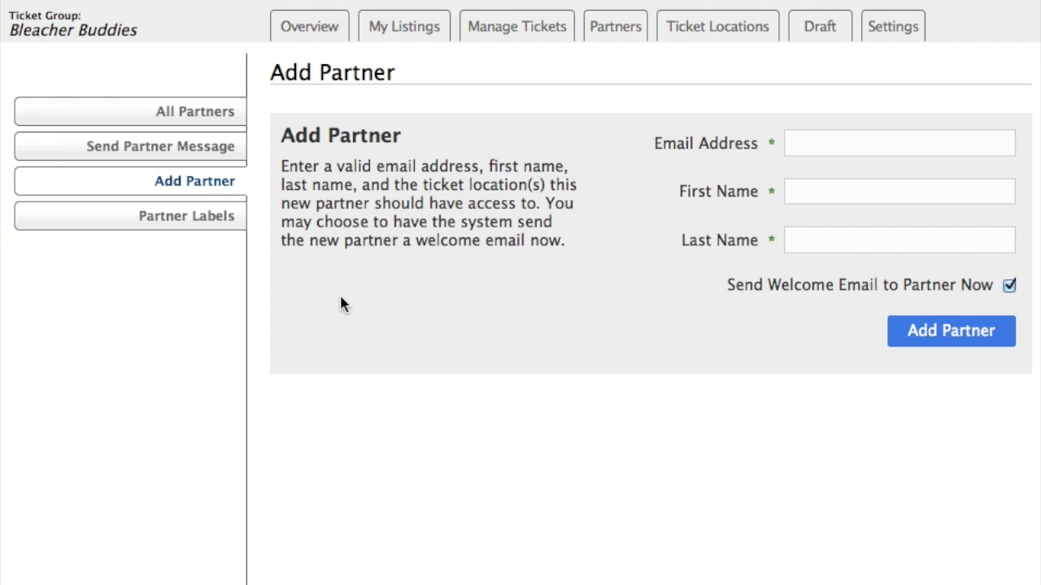
{"action": "left_click", "coordinate": [819, 153]}
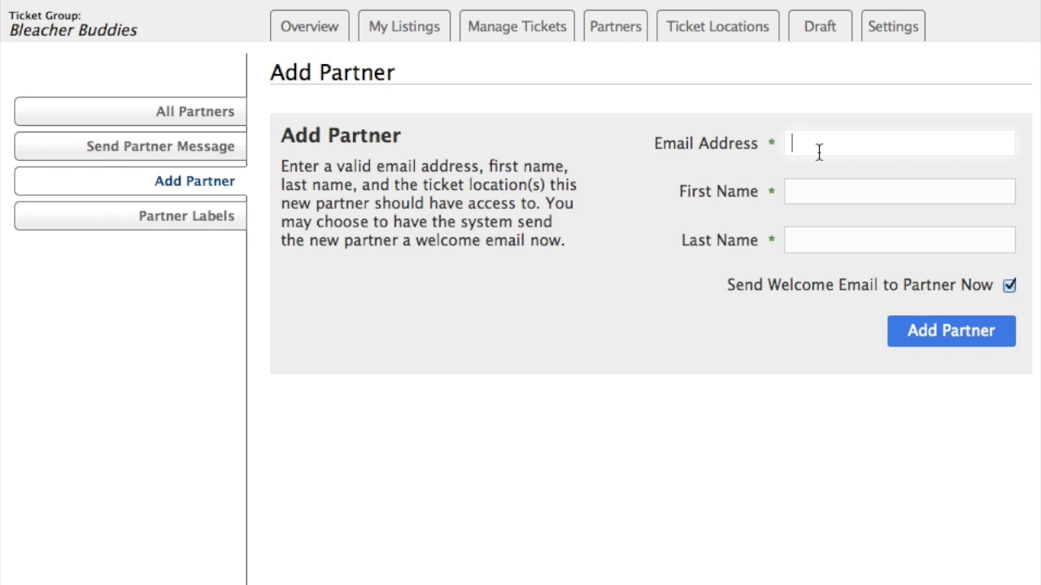
{"action": "type", "text": "kathy"}
{"action": "key", "text": "Down"}
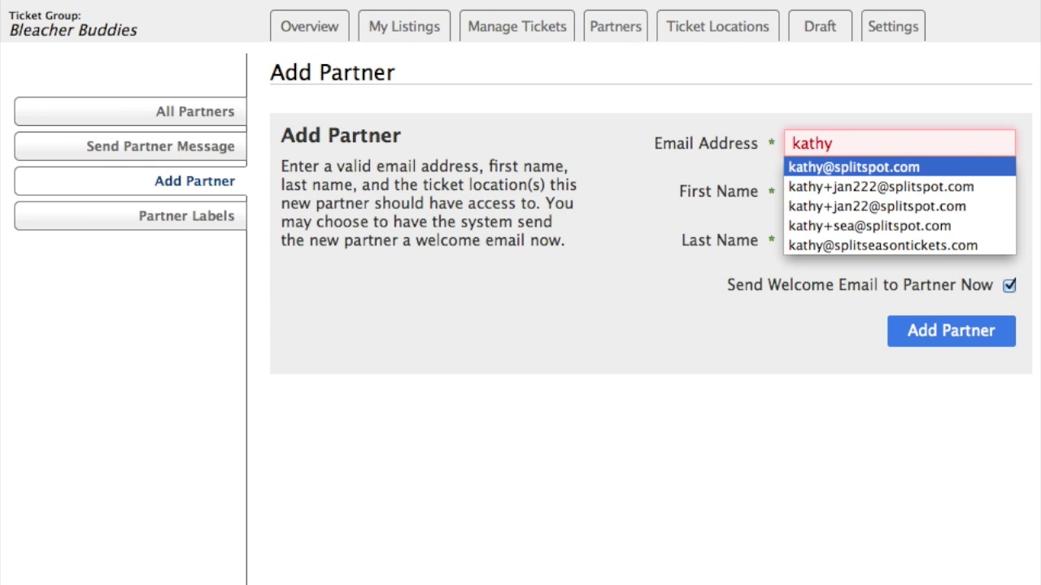
{"action": "key", "text": "Tab"}
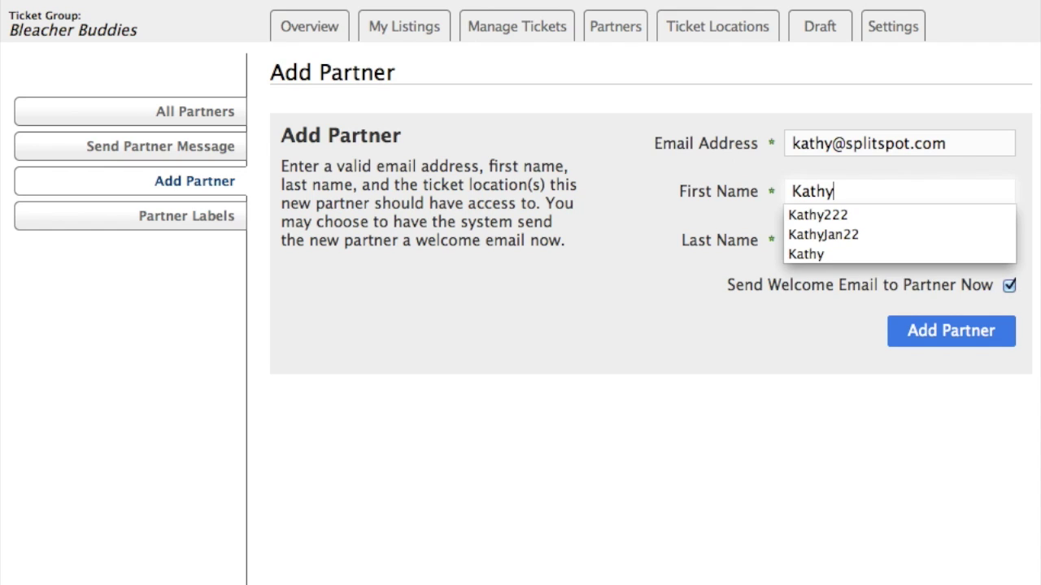
{"action": "key", "text": "Tab"}
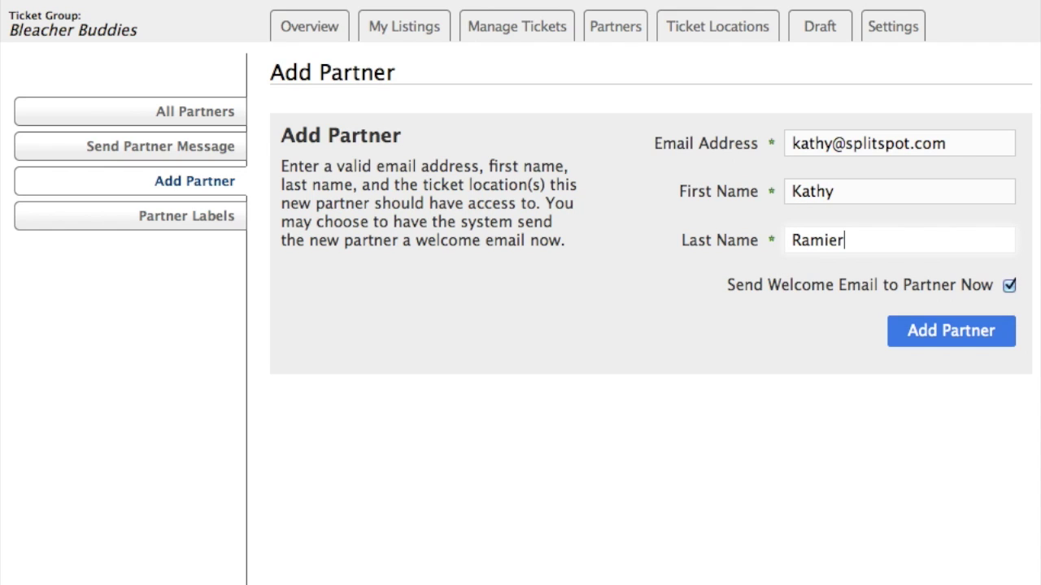
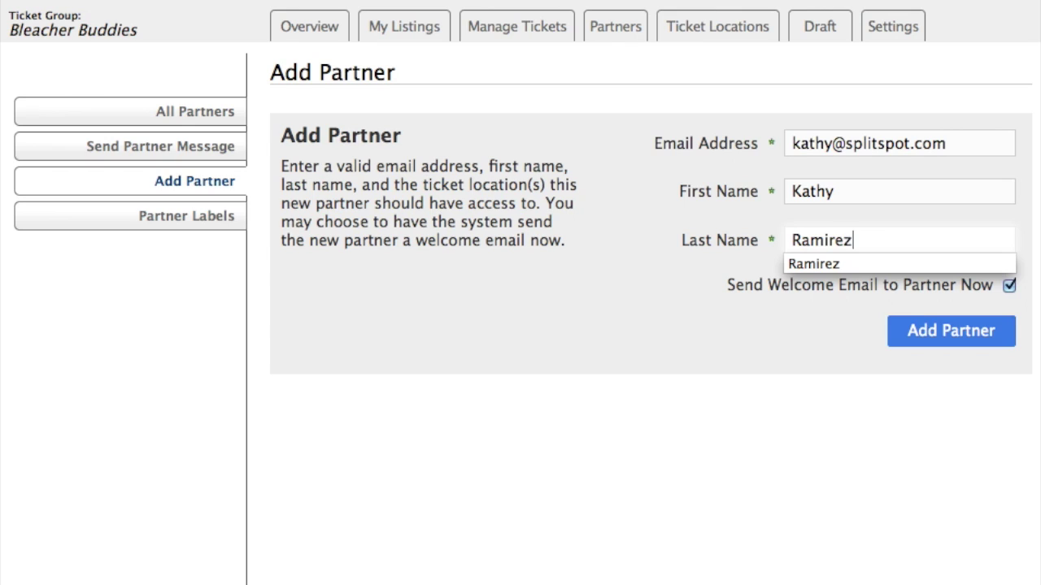
{"action": "left_click", "coordinate": [752, 310]}
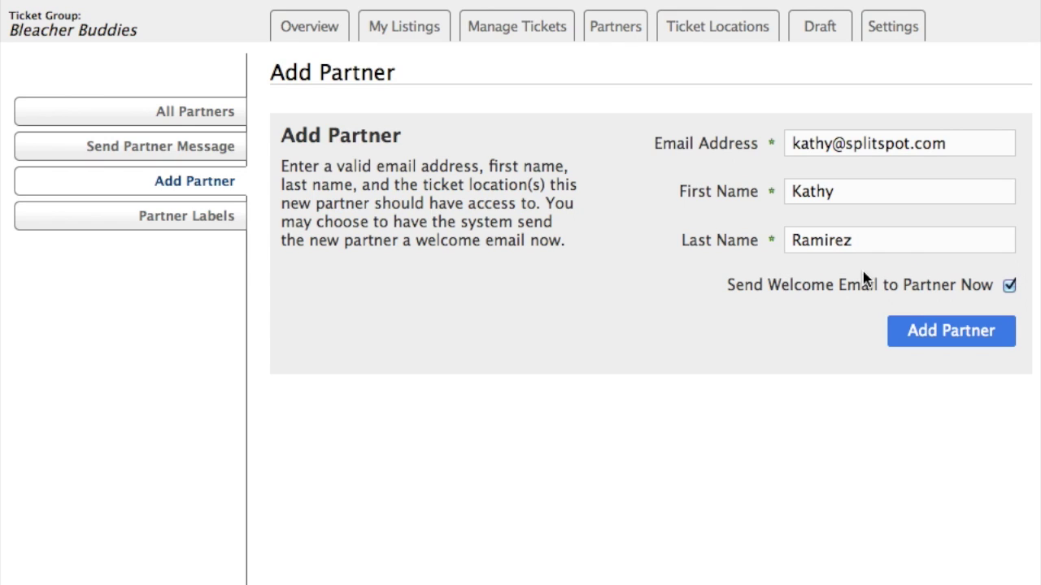
{"action": "left_click", "coordinate": [963, 339]}
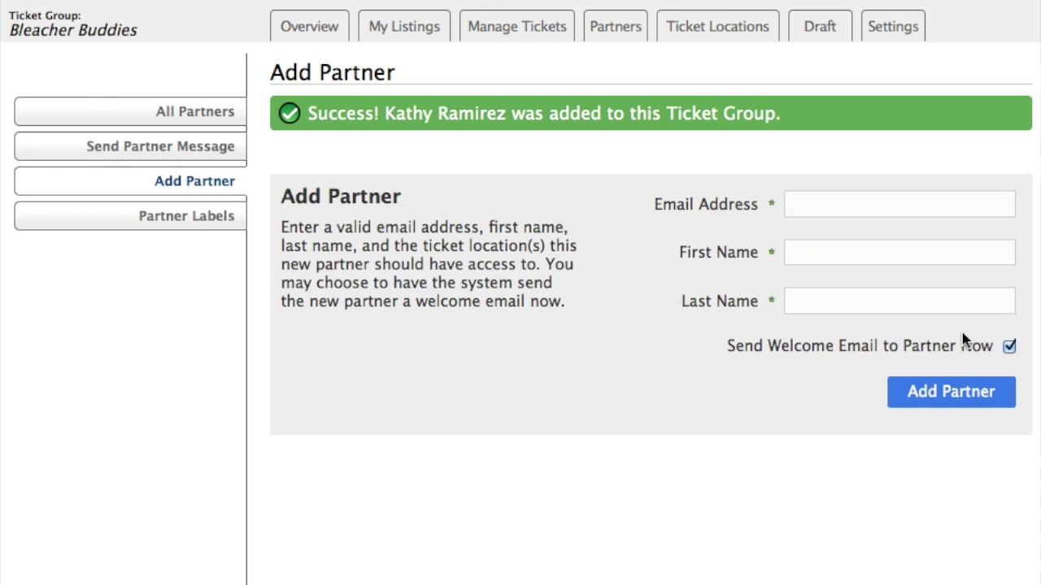
{"action": "left_click", "coordinate": [852, 199]}
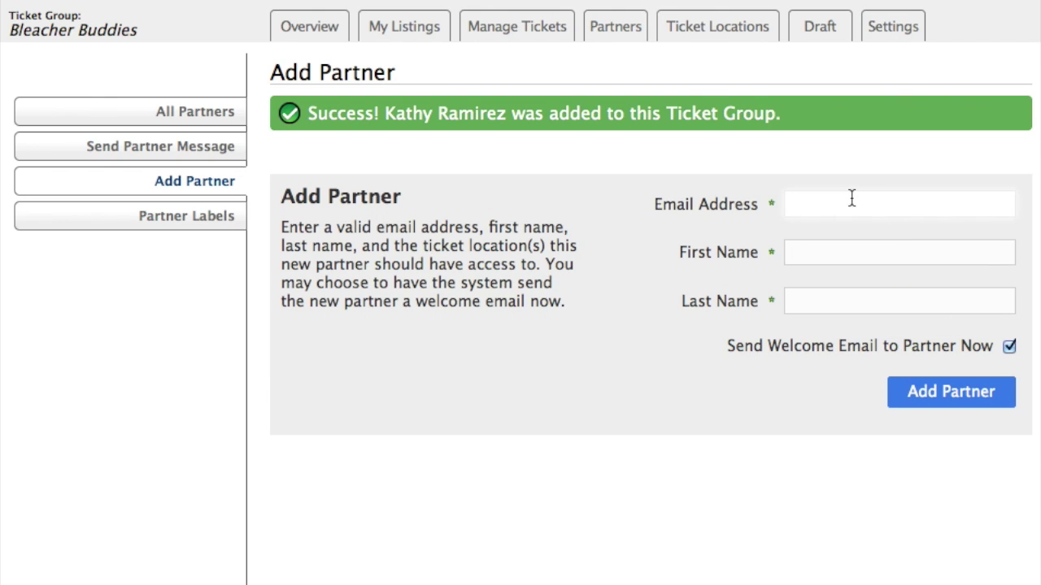
Fill in the second partner's e-mail, first name and last name.
{"action": "type", "text": "Jo"}
{"action": "key", "text": "Down"}
{"action": "key", "text": "Return"}
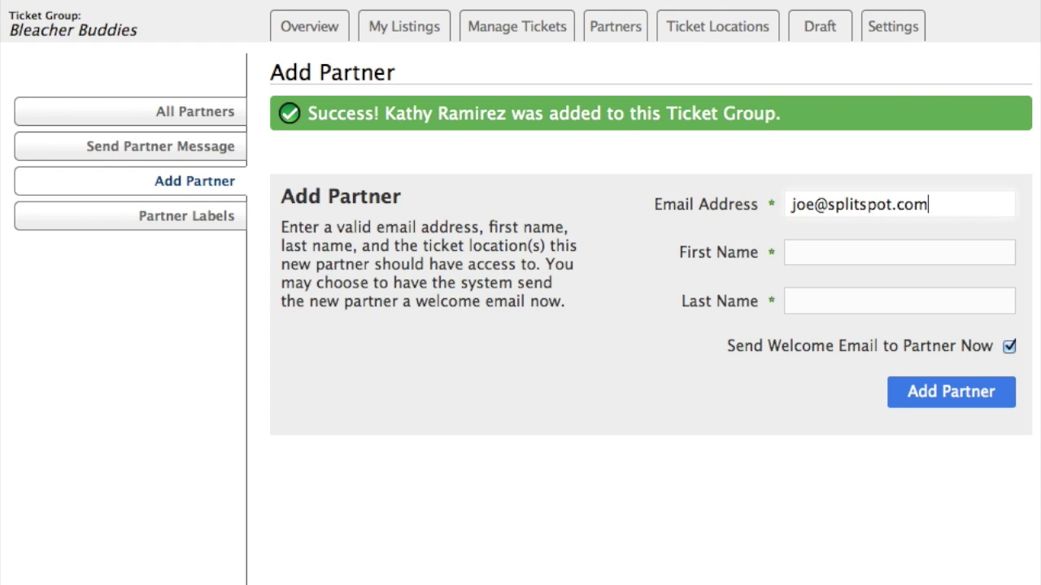
{"action": "left_click", "coordinate": [898, 252]}
{"action": "type", "text": "Joe"}
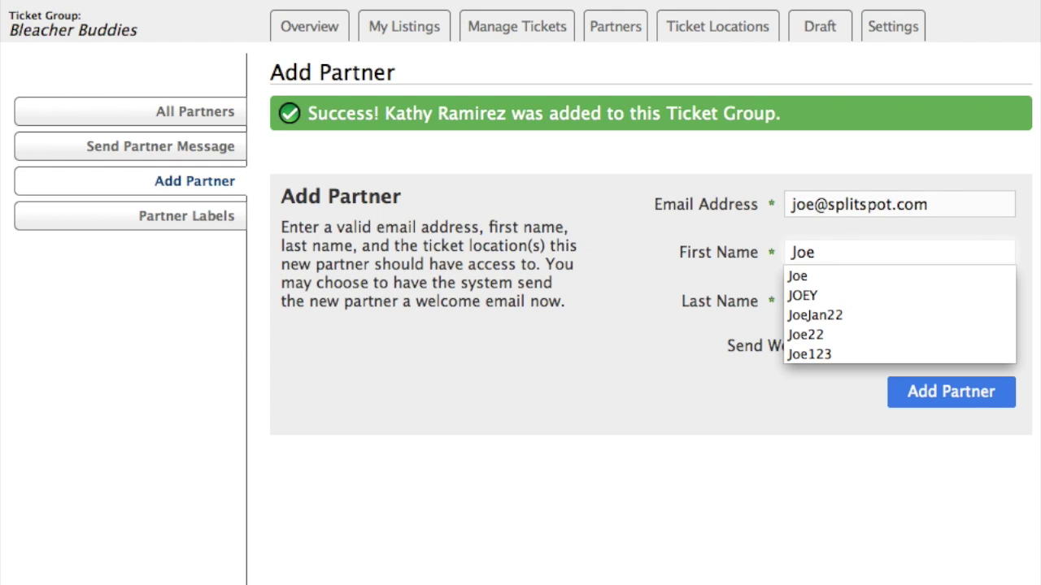
{"action": "key", "text": "Tab"}
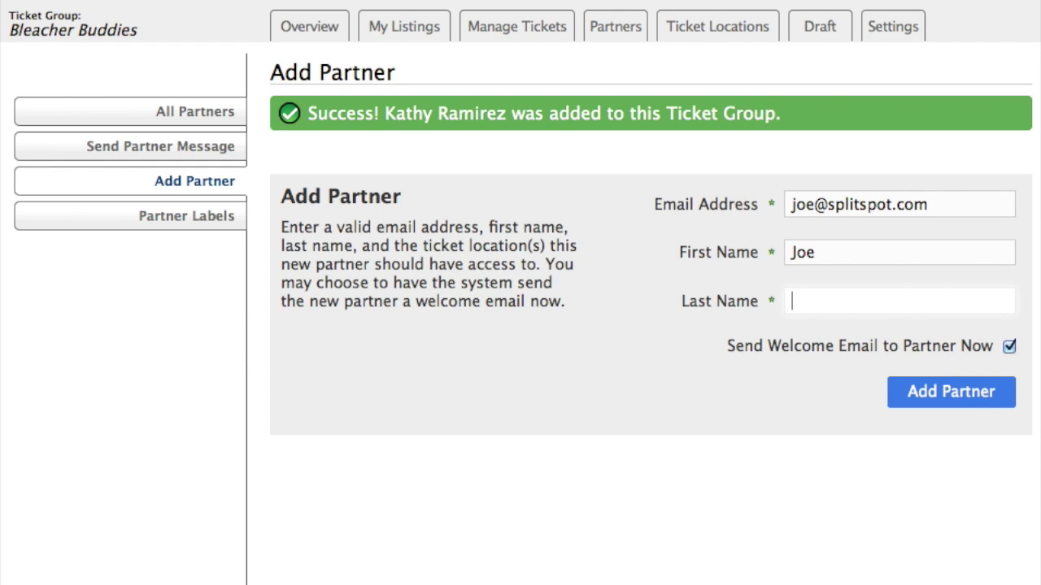
{"action": "type", "text": "Smith"}
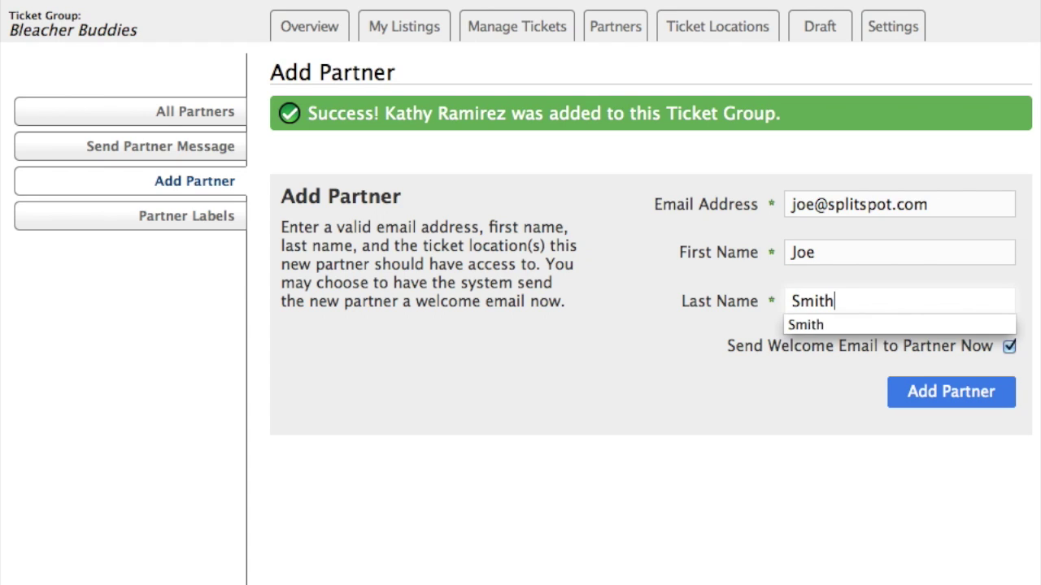
{"action": "left_click", "coordinate": [935, 396]}
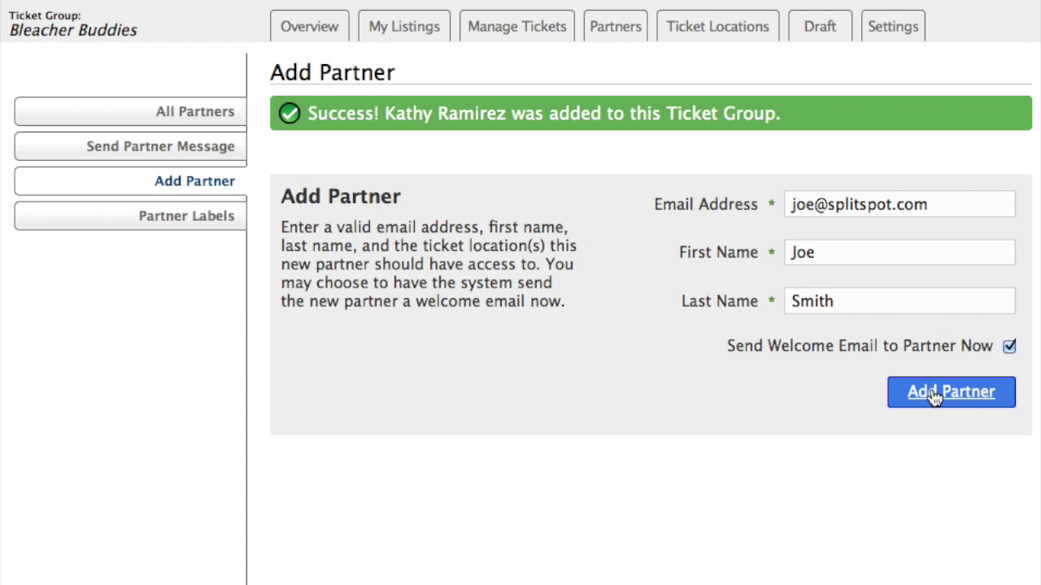
Enter the next partner's e-mail, first and last name and add them to the group.
{"action": "left_click", "coordinate": [824, 203]}
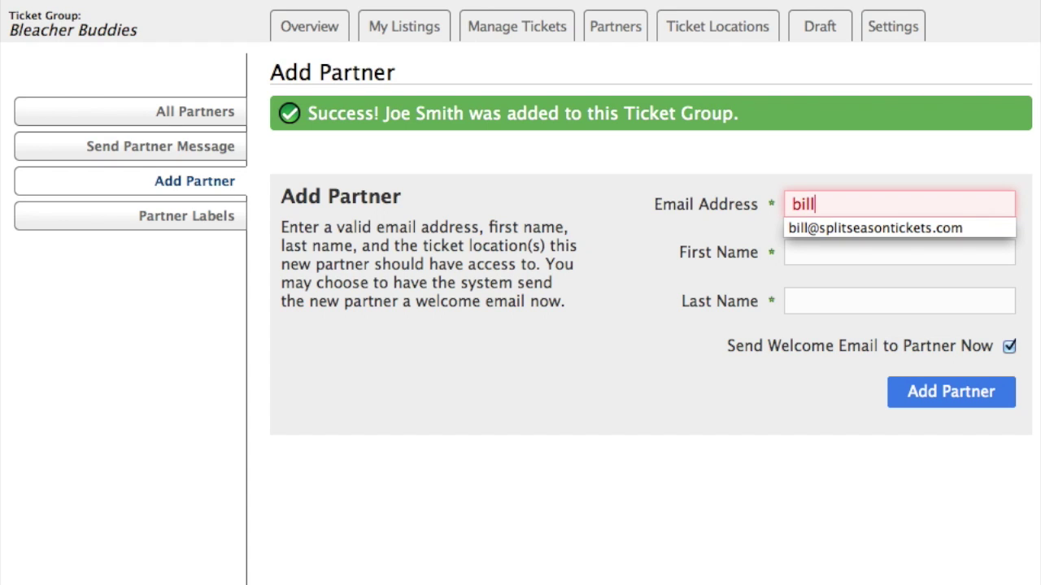
{"action": "key", "text": "Down"}
{"action": "key", "text": "Tab"}
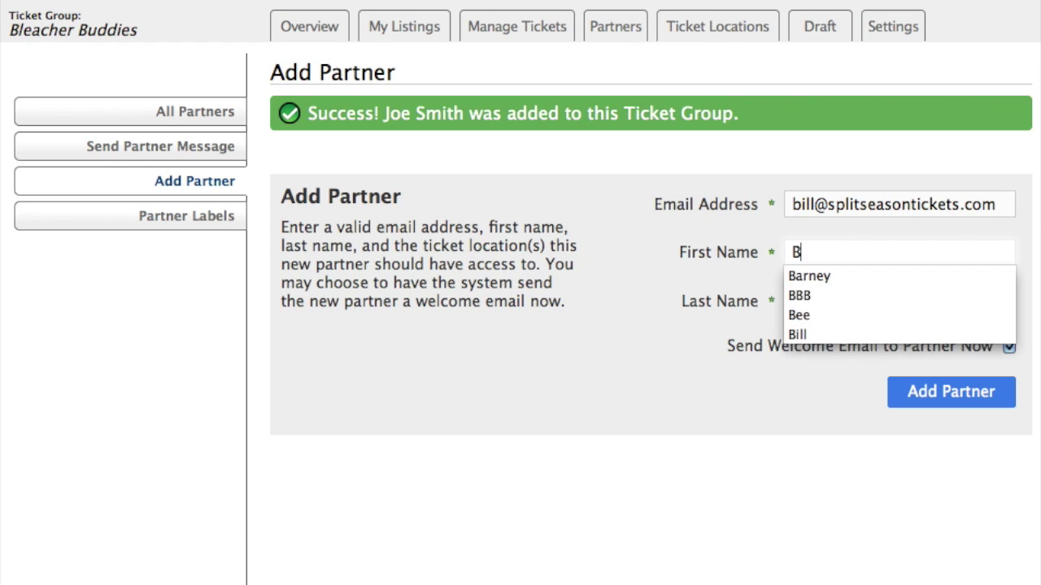
{"action": "key", "text": "Tab"}
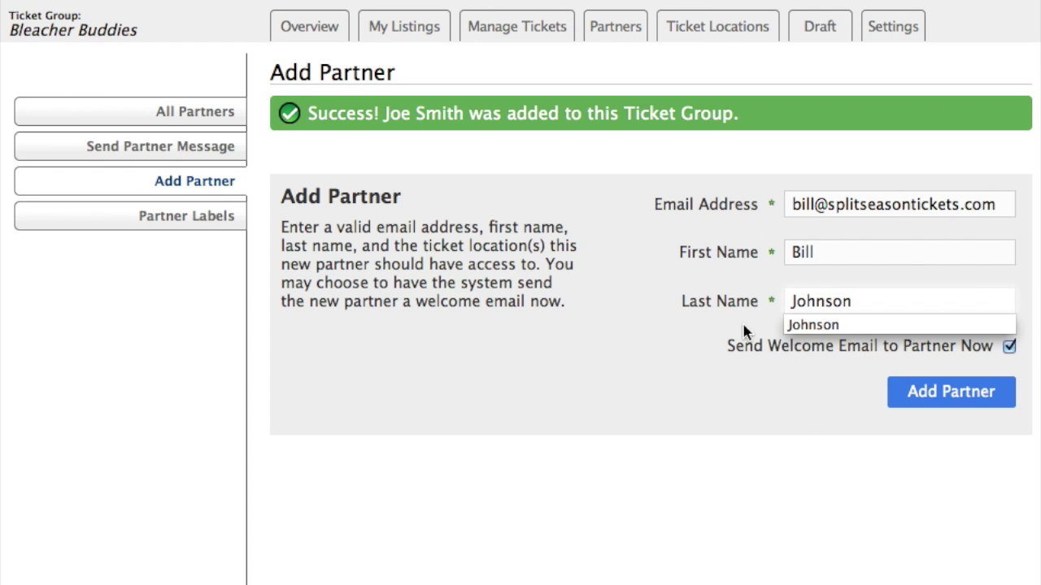
{"action": "left_click", "coordinate": [757, 371]}
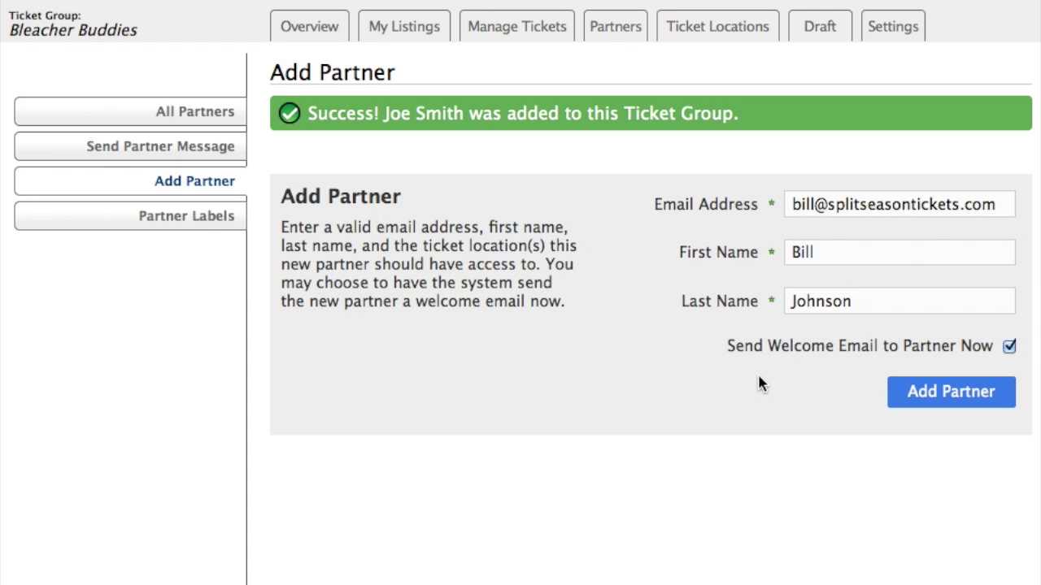
{"action": "left_click", "coordinate": [950, 394]}
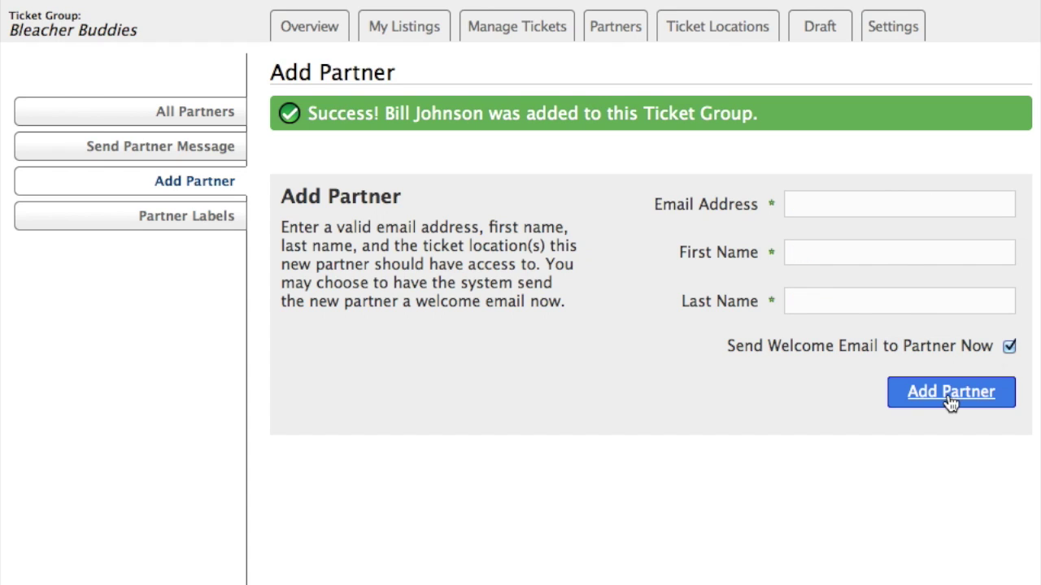
{"action": "mouse_move", "coordinate": [618, 41]}
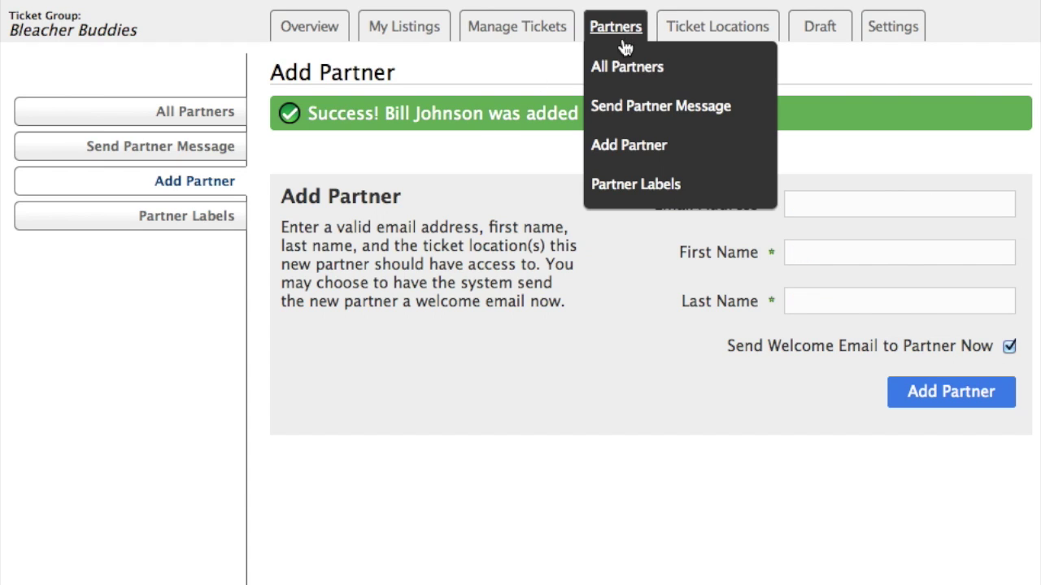
Give every partner all five permissions, from viewing partners to viewing usage details, and save.
{"action": "left_click", "coordinate": [625, 73]}
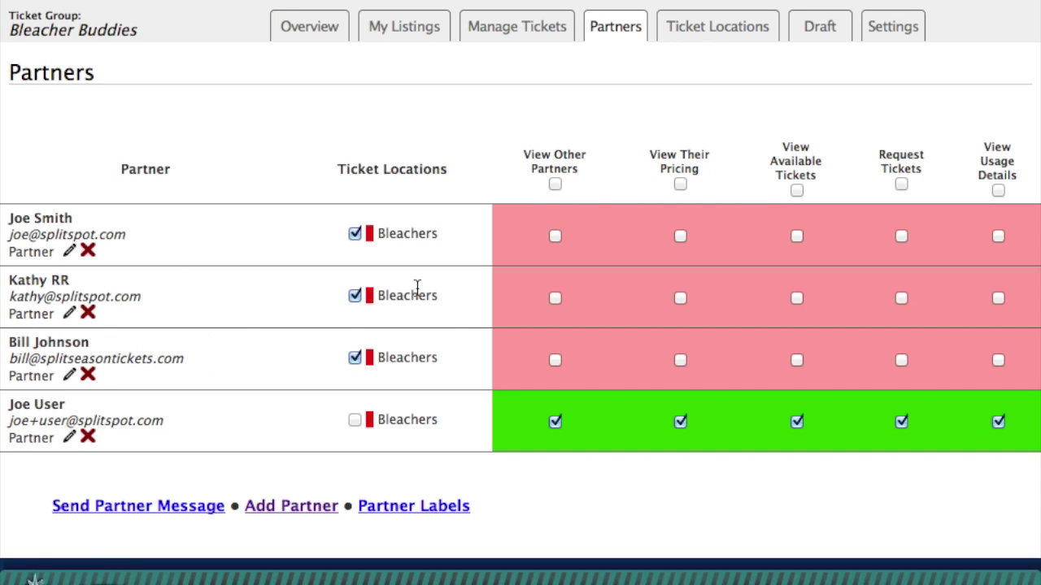
{"action": "left_click", "coordinate": [555, 185]}
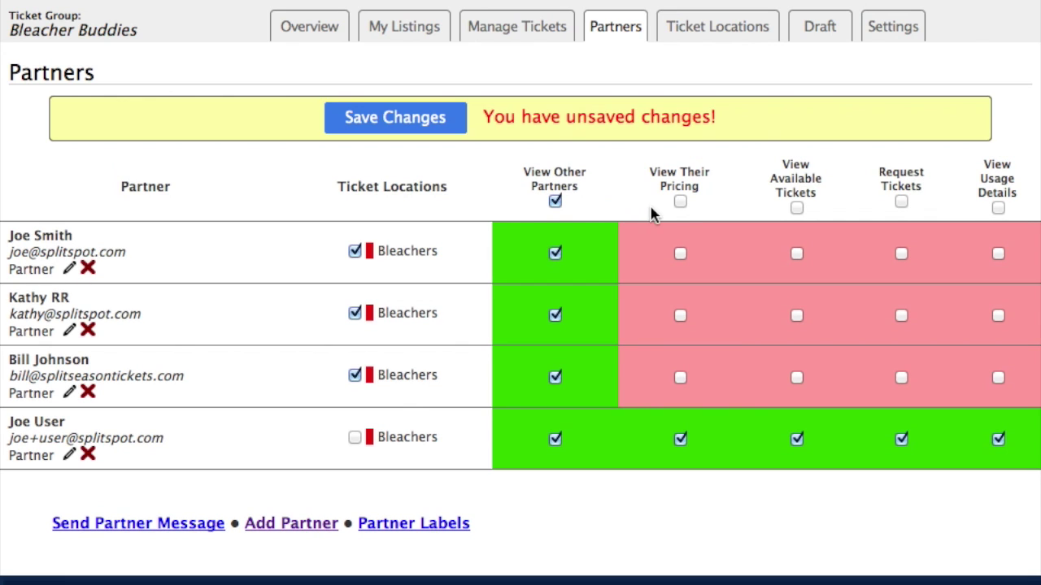
{"action": "left_click", "coordinate": [680, 203]}
{"action": "left_click", "coordinate": [797, 207]}
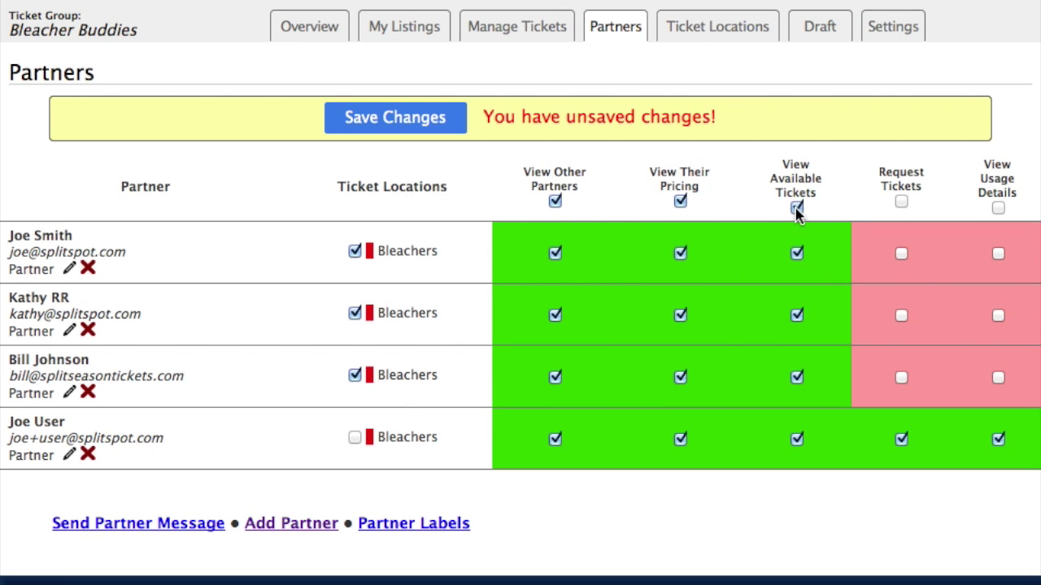
{"action": "left_click", "coordinate": [901, 202]}
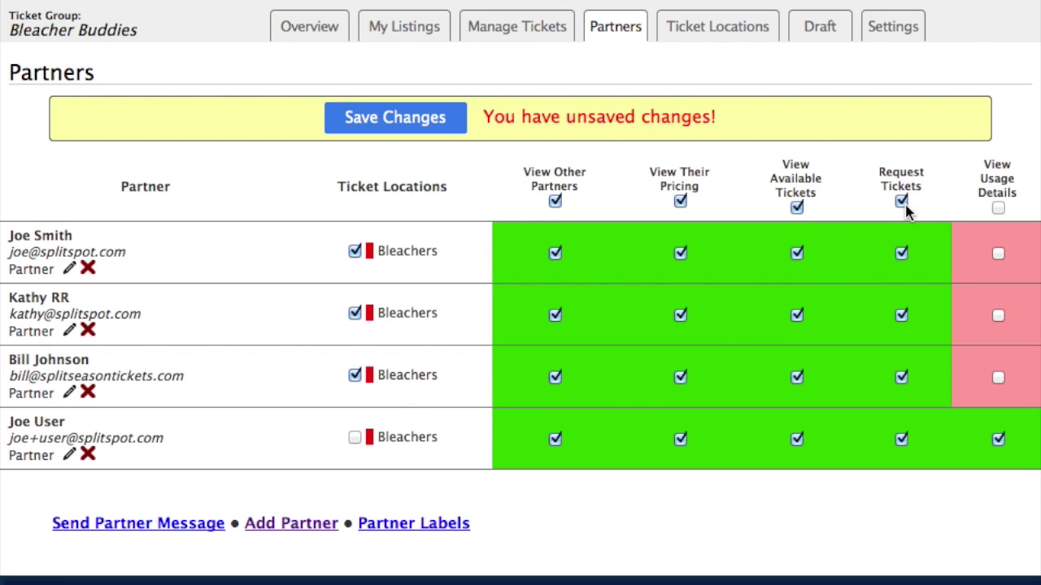
{"action": "left_click", "coordinate": [998, 208]}
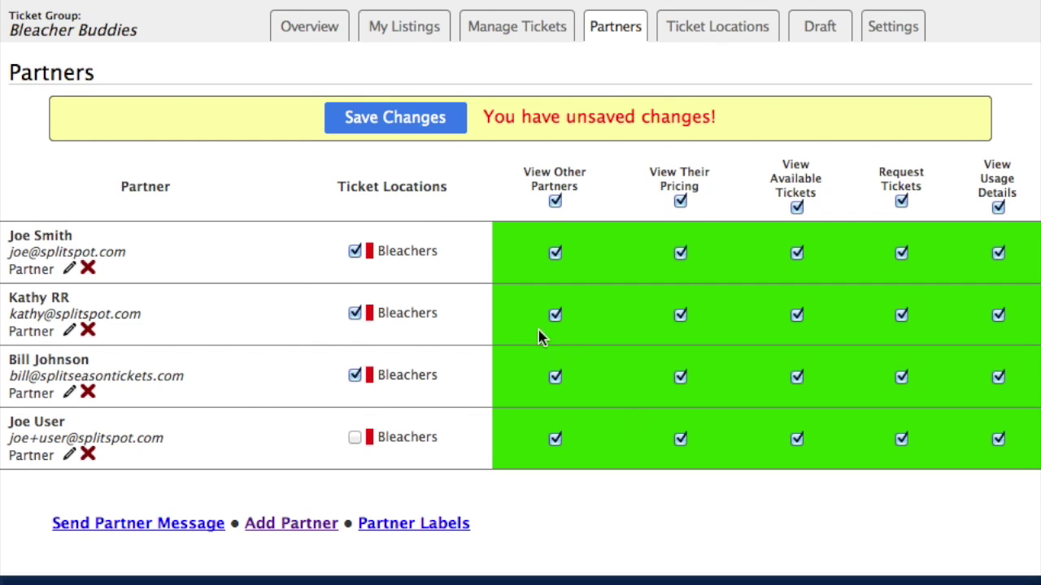
{"action": "left_click", "coordinate": [396, 118]}
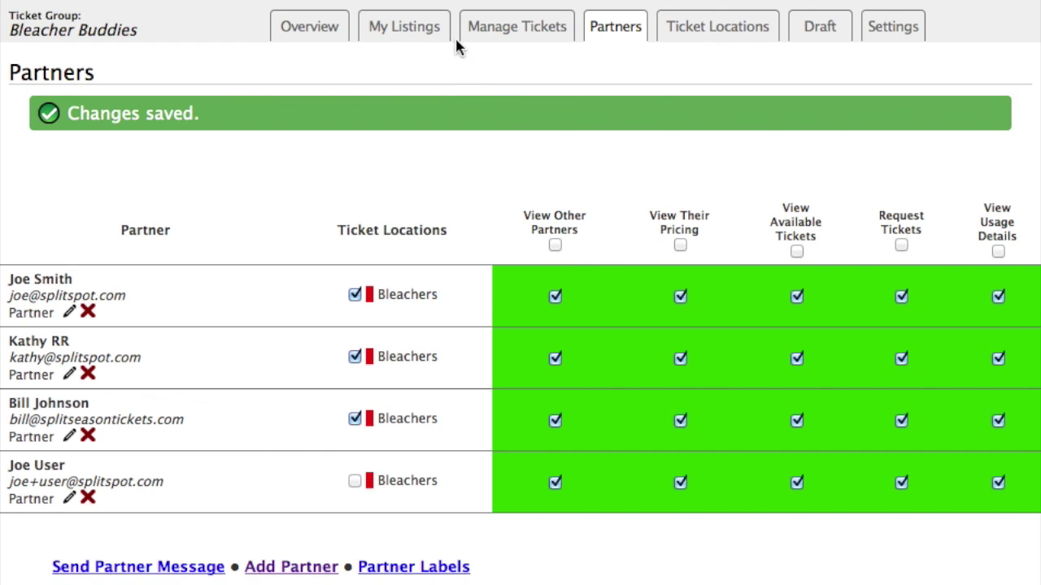
{"action": "mouse_move", "coordinate": [498, 26]}
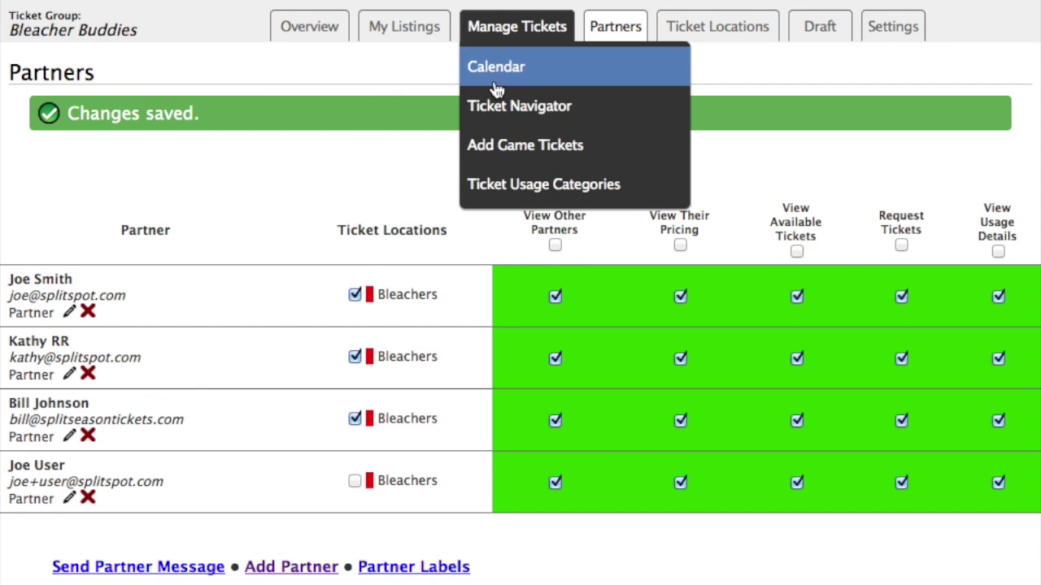
Assign the Apr-08 seat 7 ticket to one partner and both Apr-09 LAA tickets to another.
{"action": "left_click", "coordinate": [499, 114]}
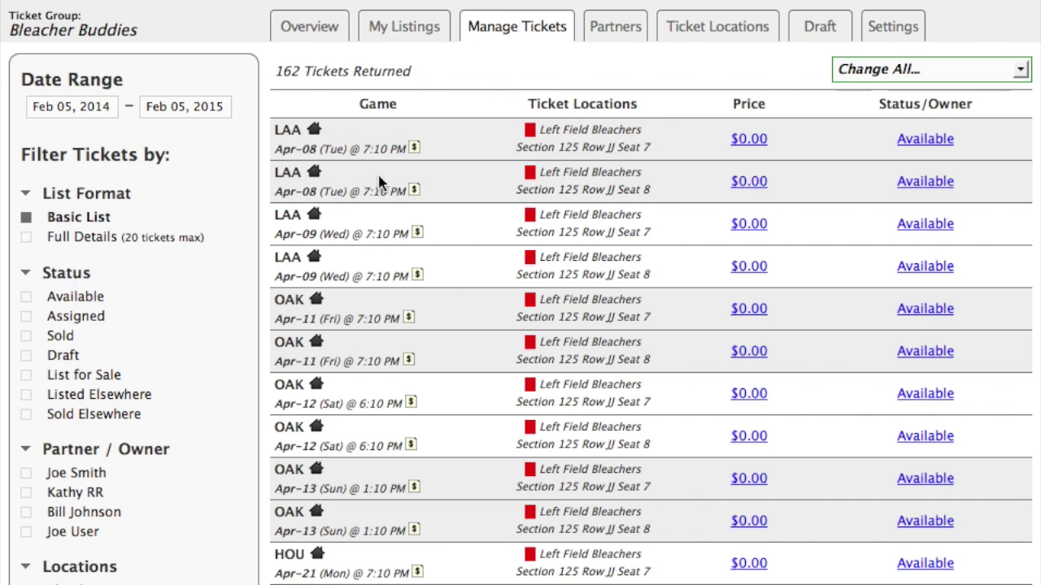
{"action": "left_click", "coordinate": [932, 142]}
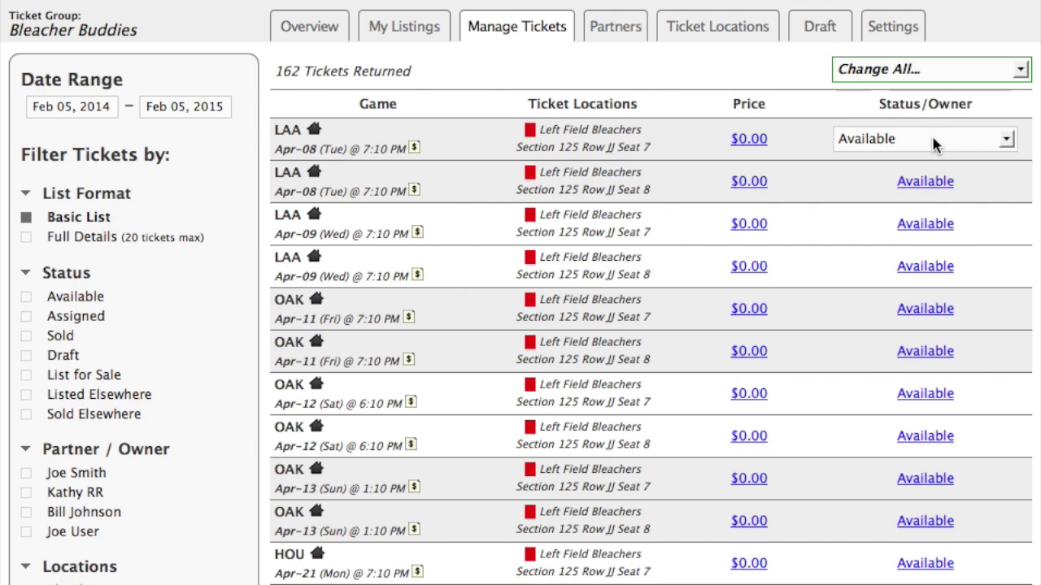
{"action": "left_click", "coordinate": [1005, 140]}
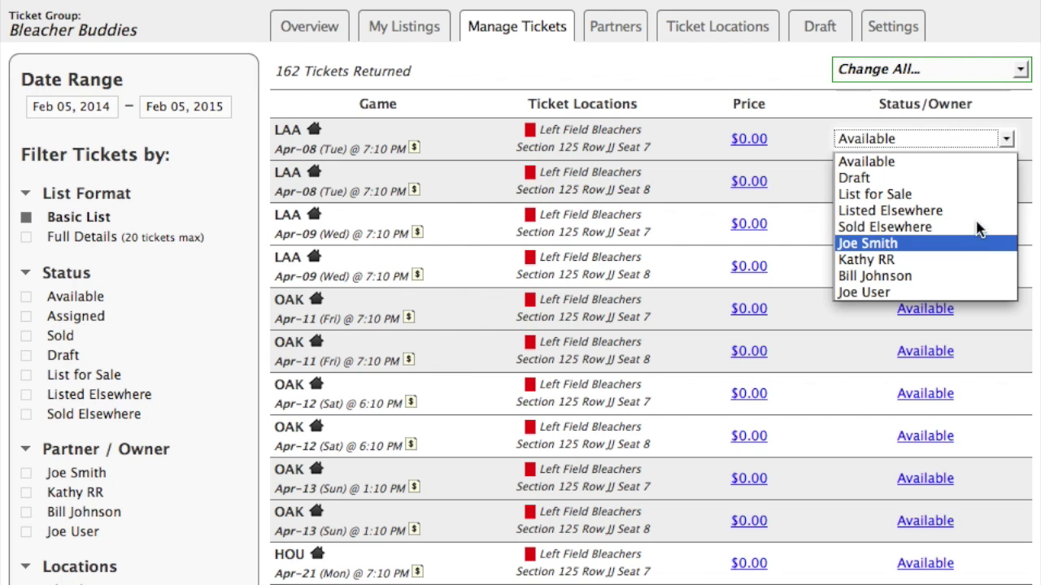
{"action": "left_click", "coordinate": [882, 260]}
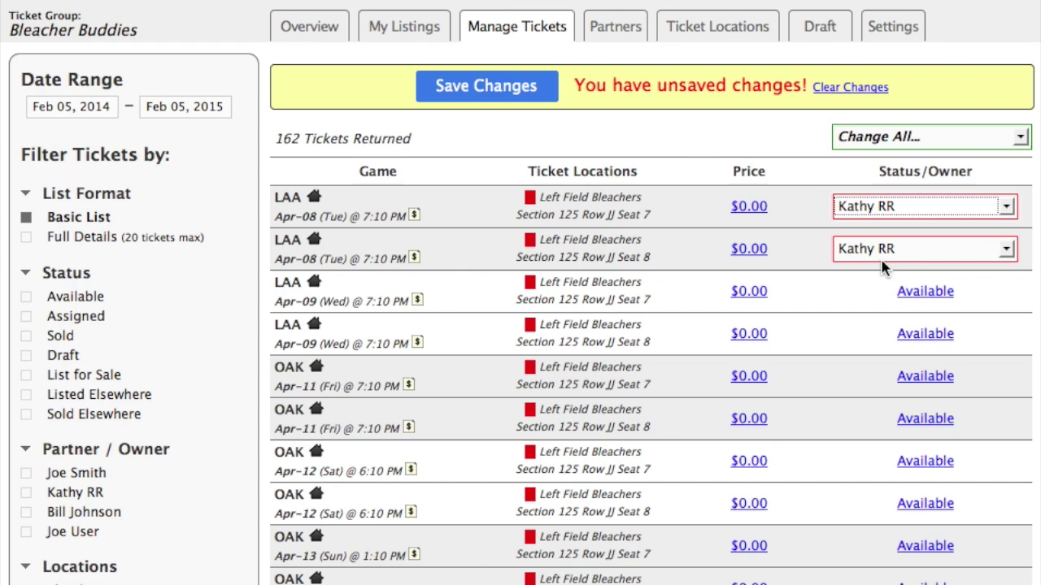
{"action": "left_click", "coordinate": [920, 291]}
{"action": "left_click", "coordinate": [923, 293]}
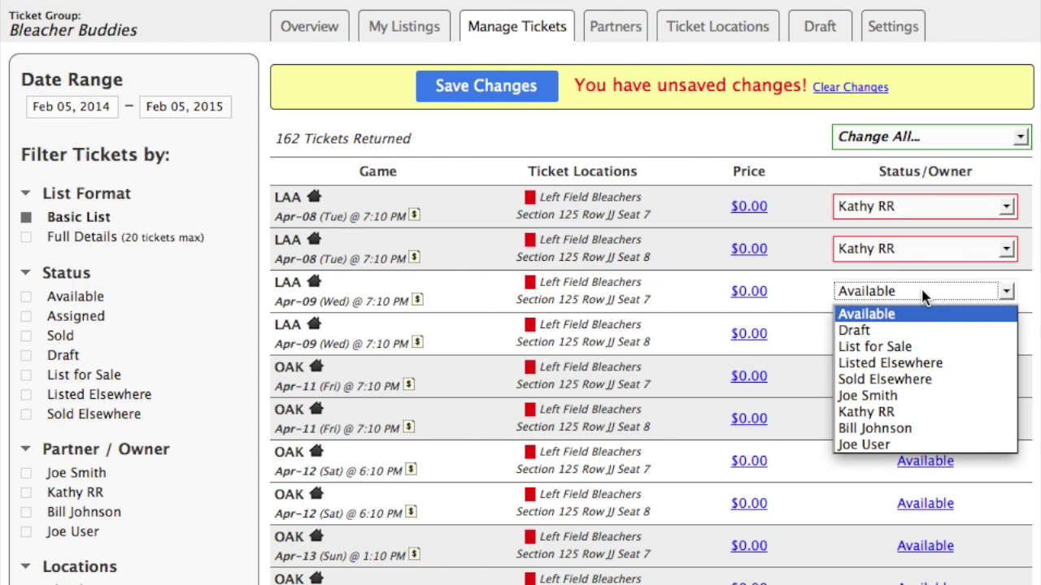
{"action": "left_click", "coordinate": [905, 429]}
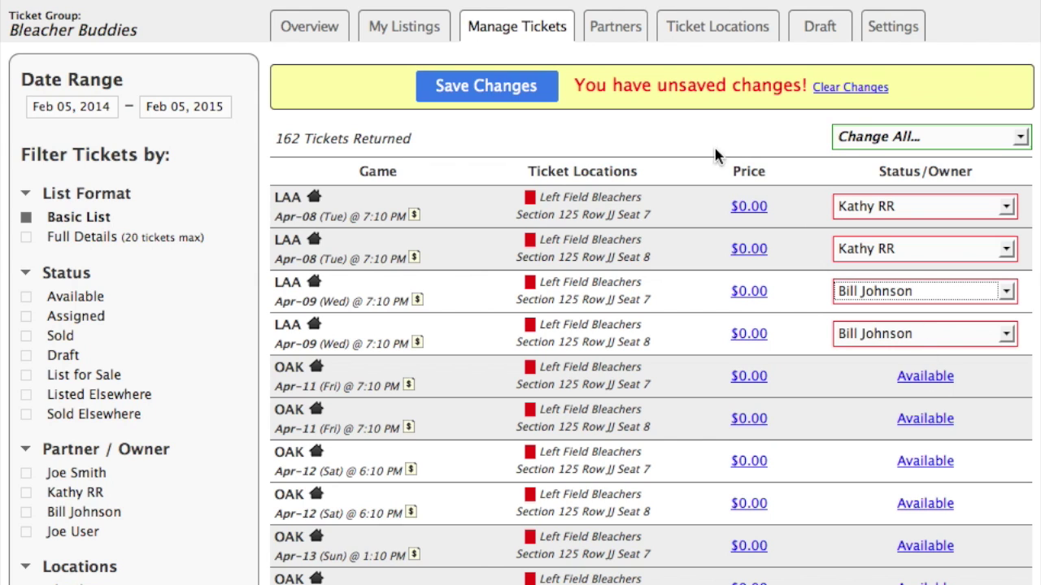
Give the Apr-08 seat 8 ticket to the group administrator and save the ticket changes.
{"action": "left_click", "coordinate": [874, 255]}
{"action": "left_click", "coordinate": [879, 403]}
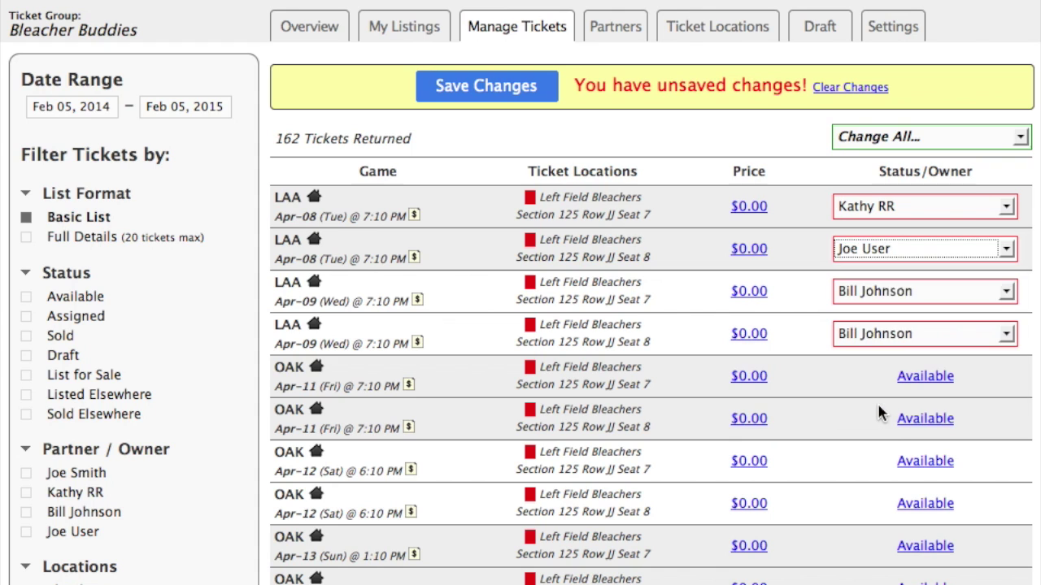
{"action": "left_click", "coordinate": [472, 84]}
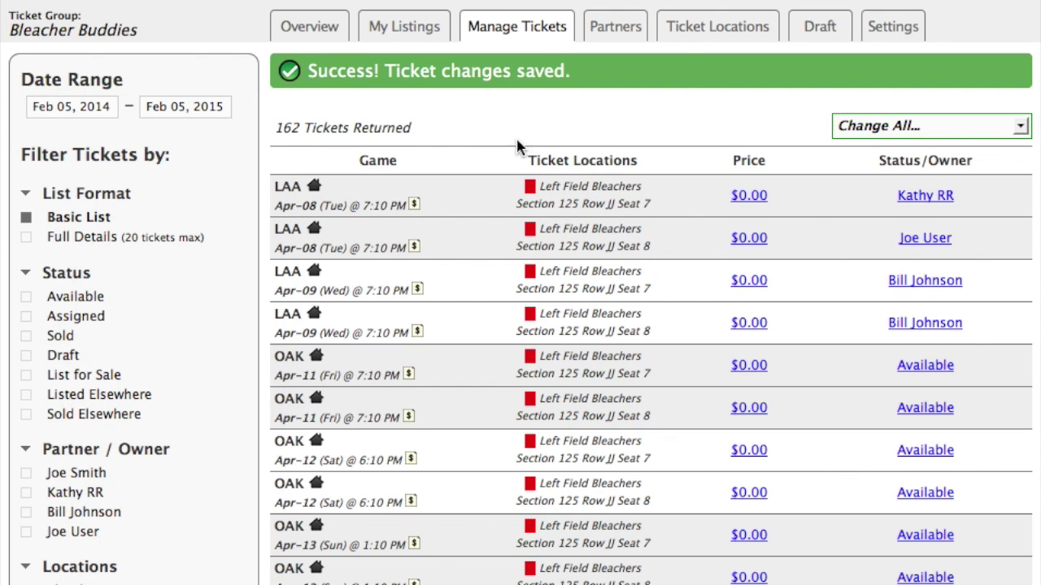
{"action": "mouse_move", "coordinate": [548, 32]}
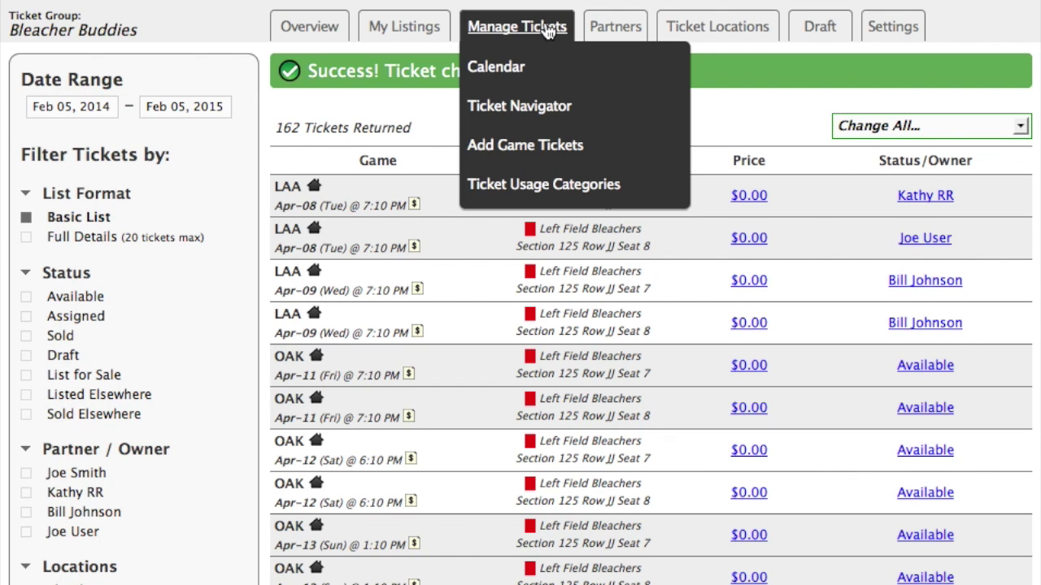
Check who holds the Apr-08 game tickets in the April 2014 calendar, then return to Overview.
{"action": "left_click", "coordinate": [497, 69]}
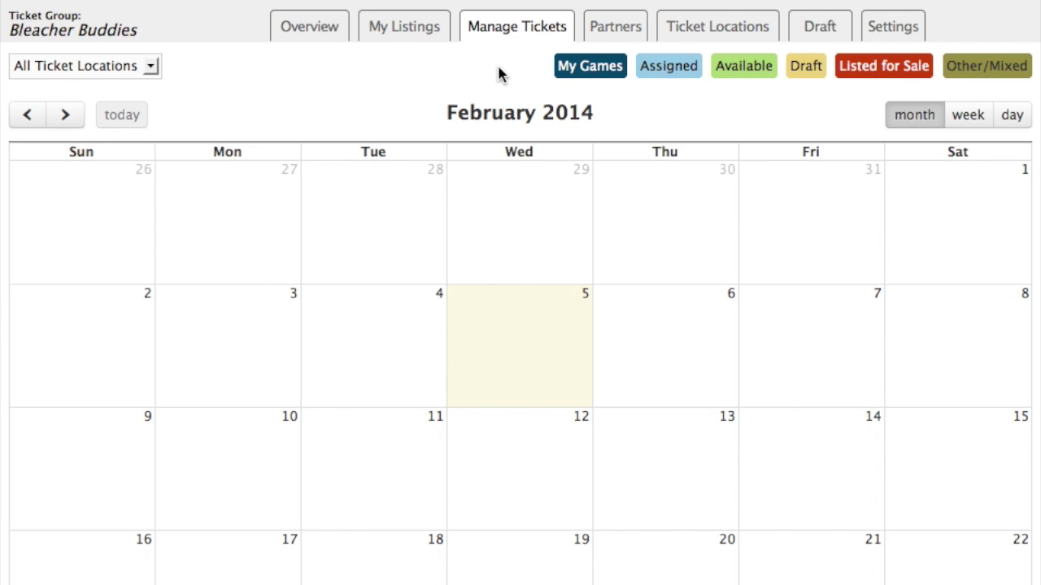
{"action": "left_click", "coordinate": [68, 117]}
{"action": "left_click", "coordinate": [68, 116]}
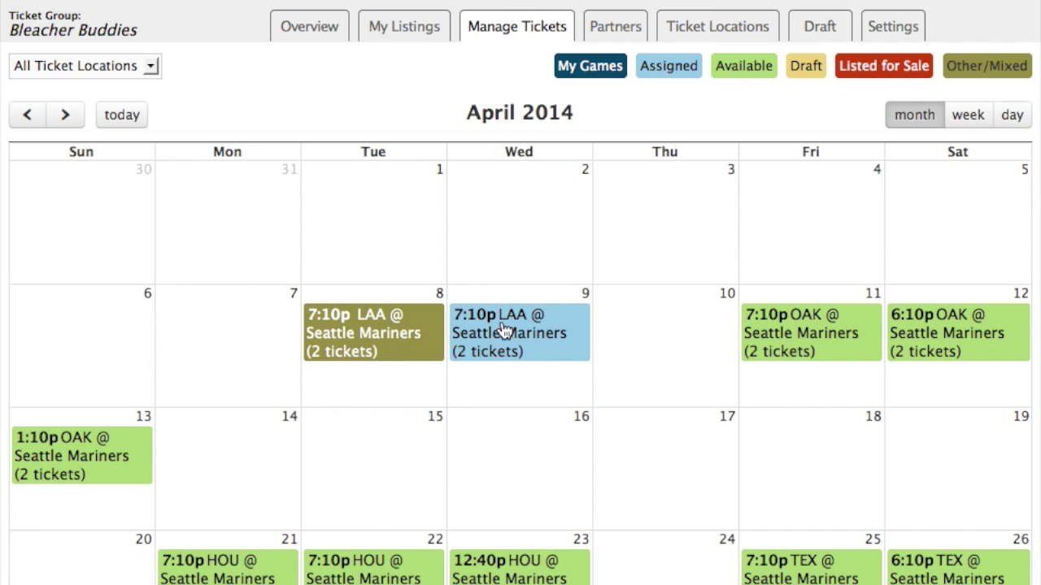
{"action": "left_click", "coordinate": [388, 332]}
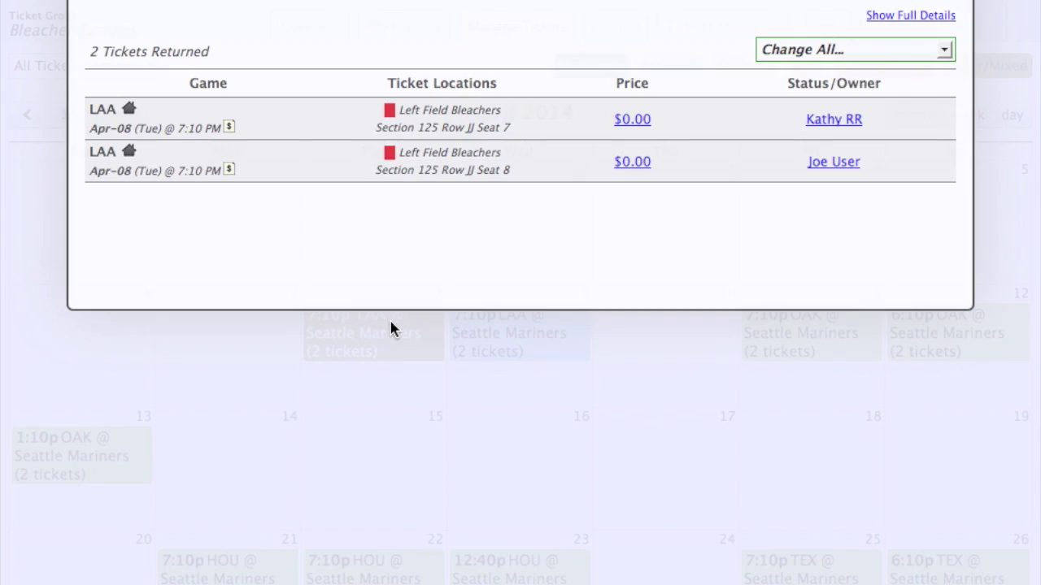
{"action": "scroll", "coordinate": [716, 189], "scroll_direction": "down", "scroll_amount": 2}
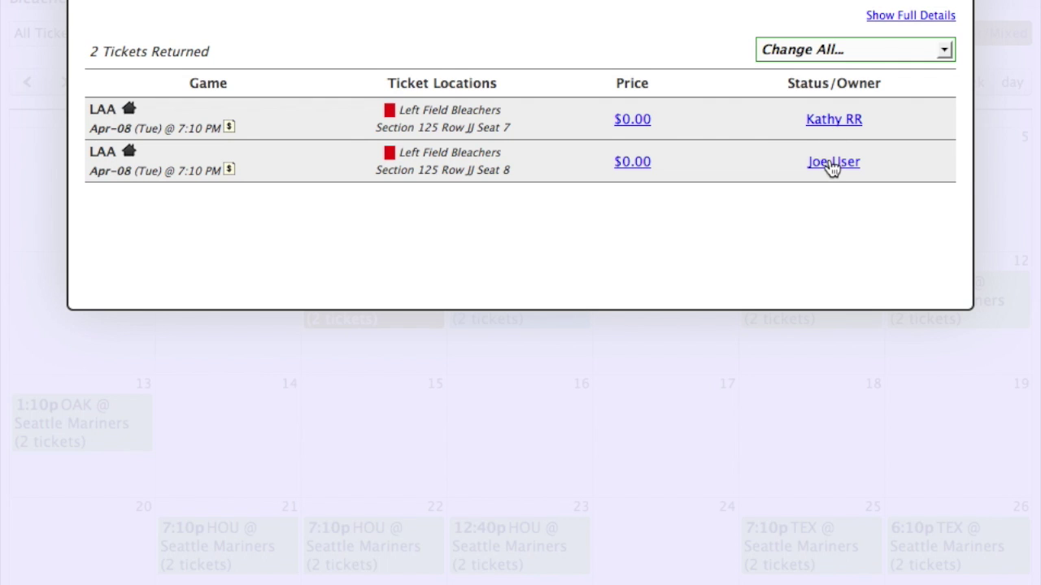
{"action": "key", "text": "Escape"}
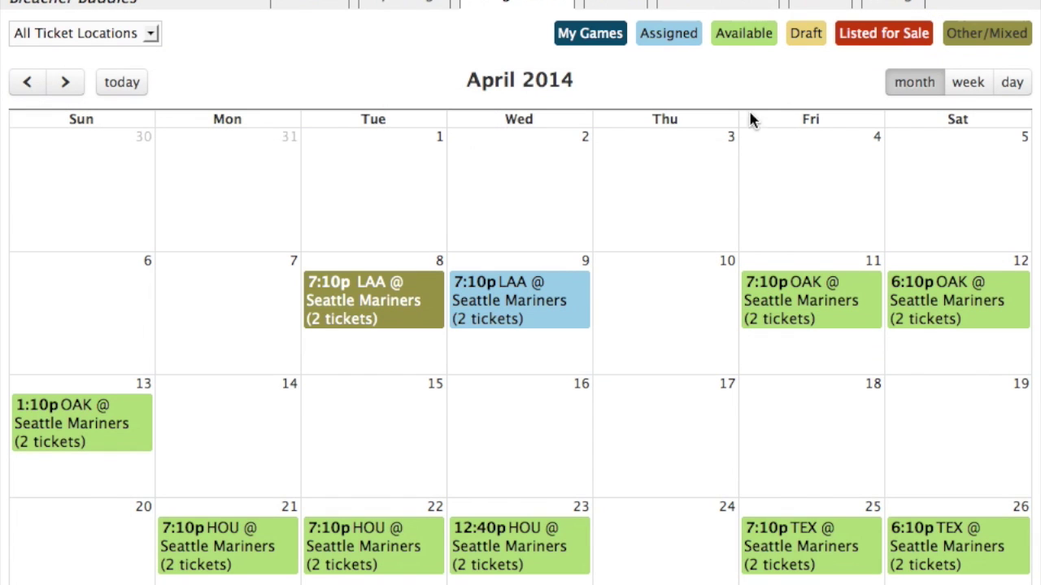
{"action": "left_click", "coordinate": [303, 3]}
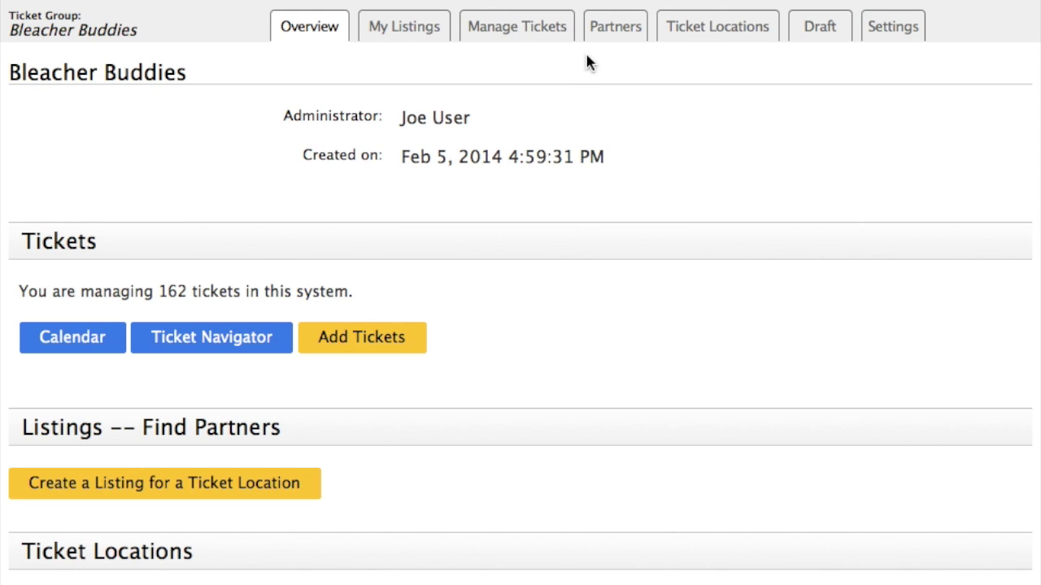
{"action": "left_click", "coordinate": [609, 40]}
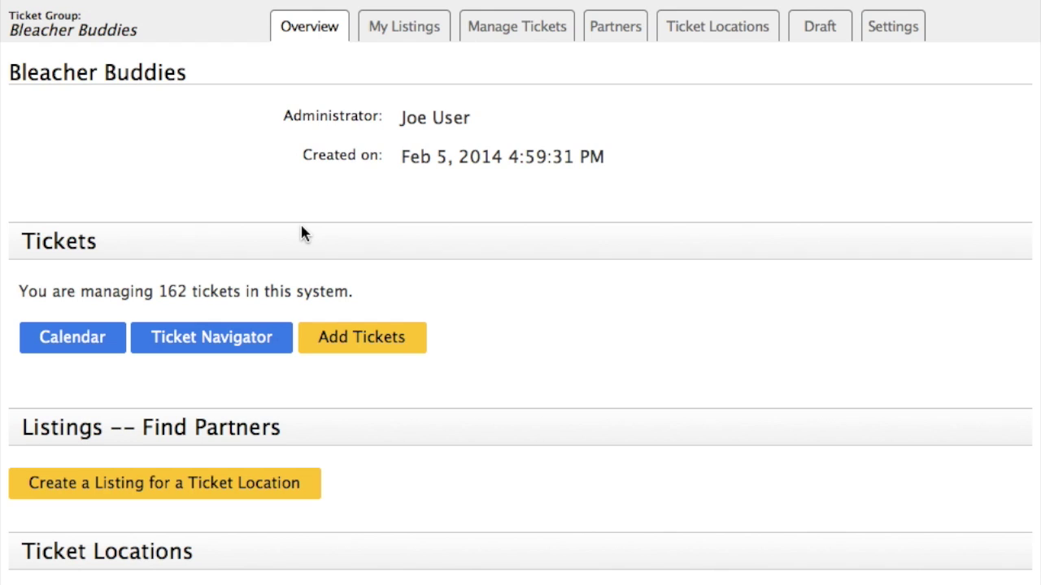